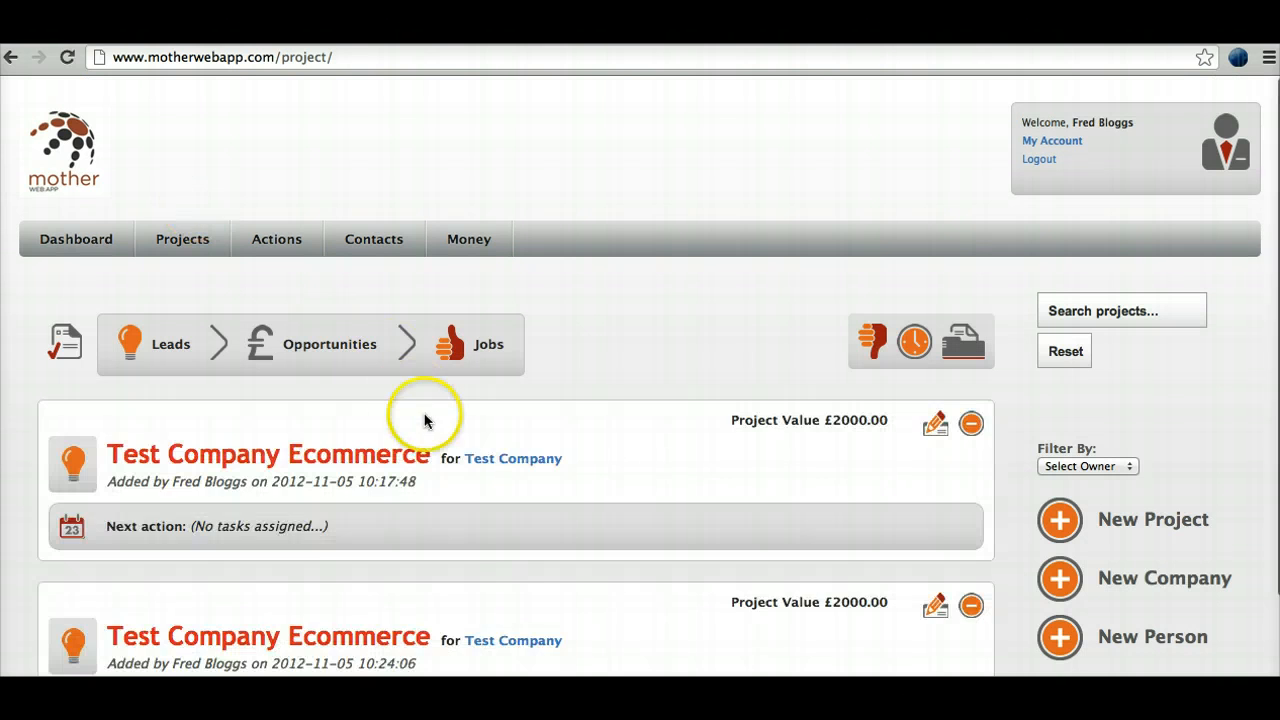
# Look over the lead entries and the project stage filters in the projects list.
pyautogui.scroll(-3, 516, 553)
pyautogui.scroll(3, 516, 553)
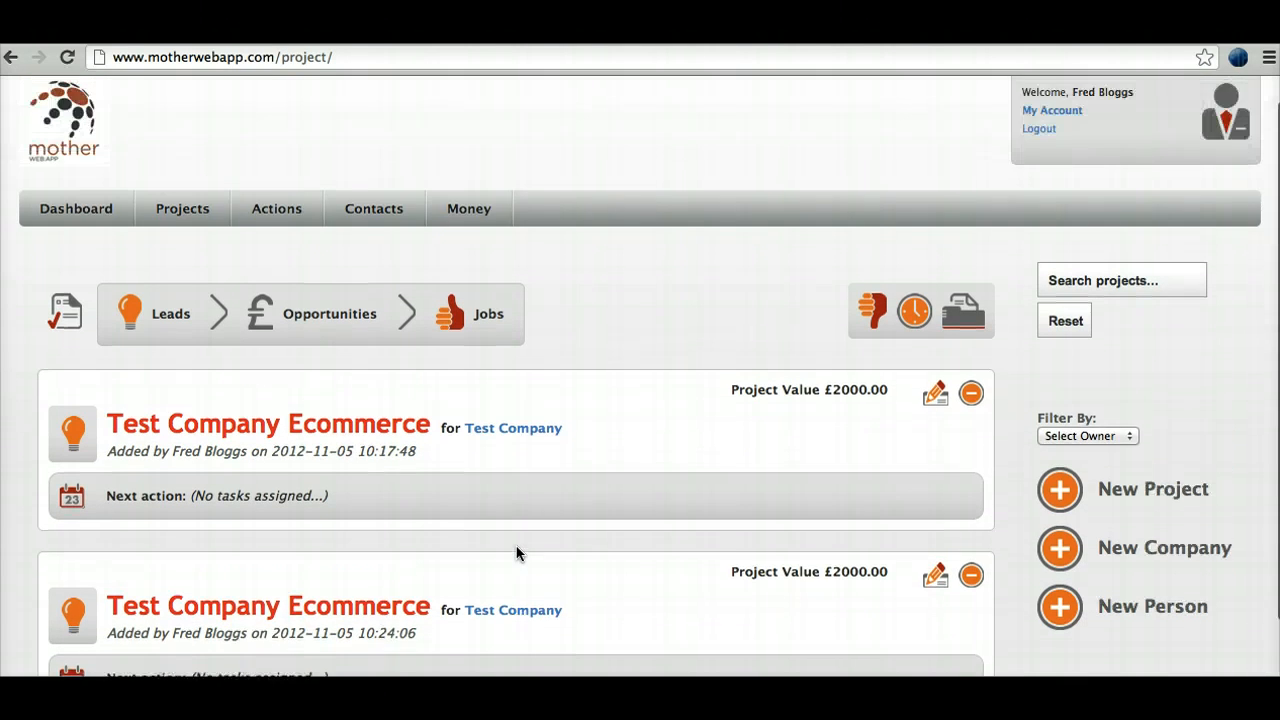
pyautogui.scroll(-3, 516, 553)
pyautogui.scroll(2, 516, 553)
pyautogui.scroll(-2, 516, 553)
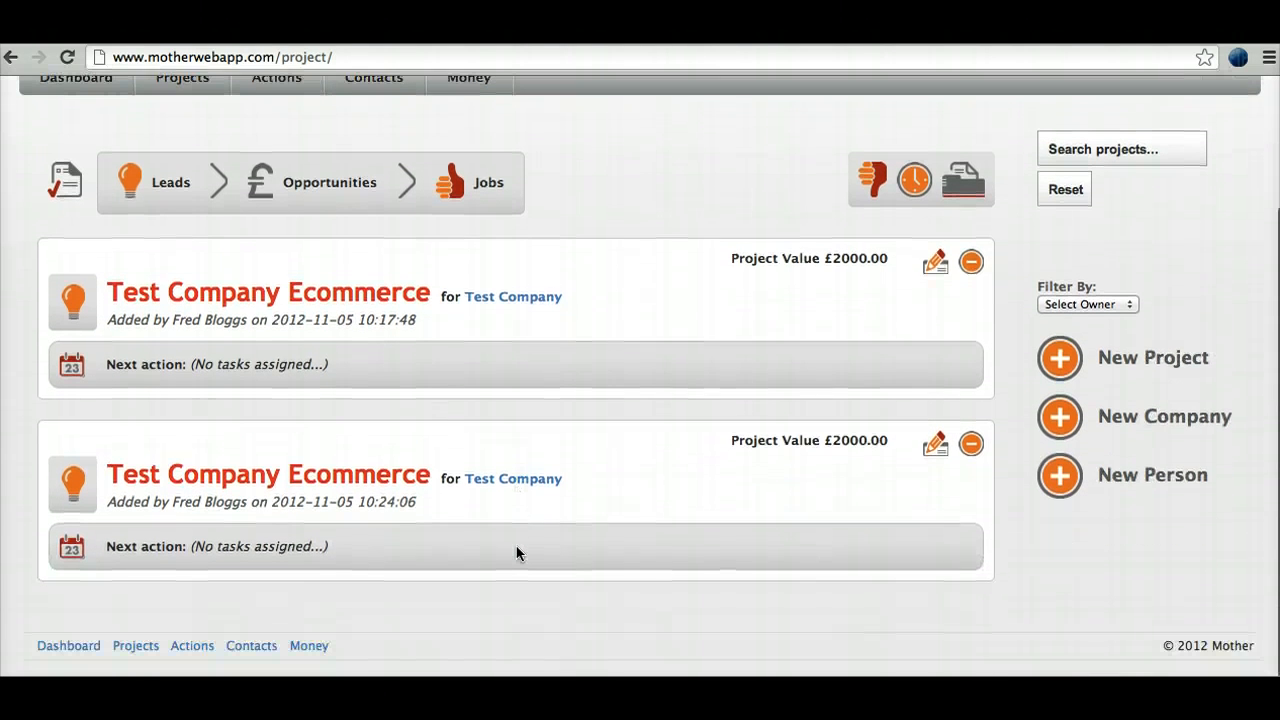
pyautogui.click(70, 310)
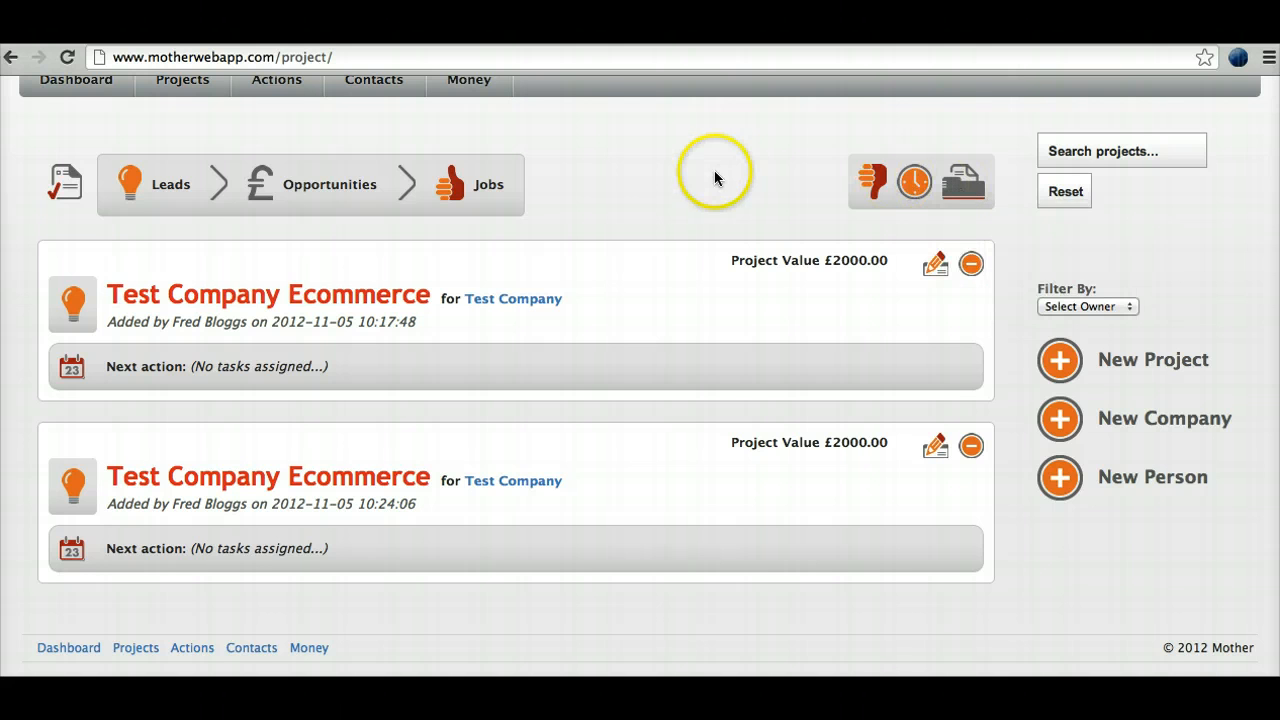
pyautogui.scroll(-1, 677, 197)
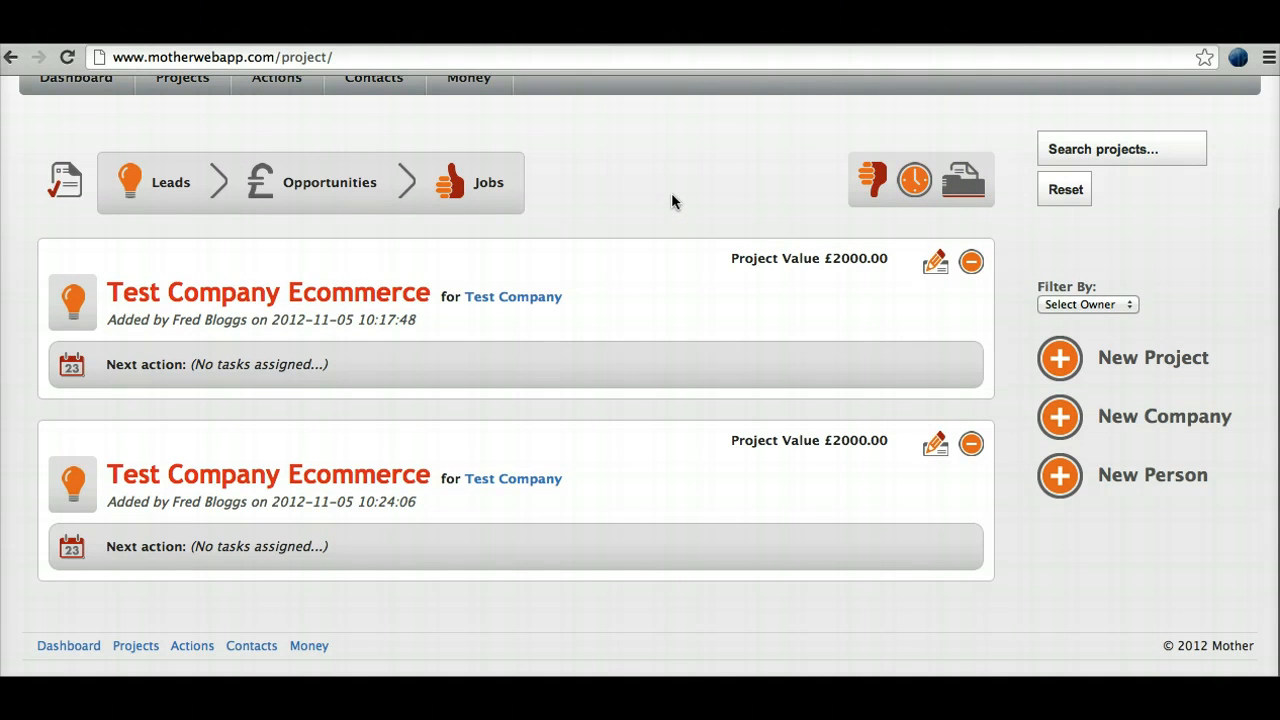
pyautogui.scroll(1, 671, 200)
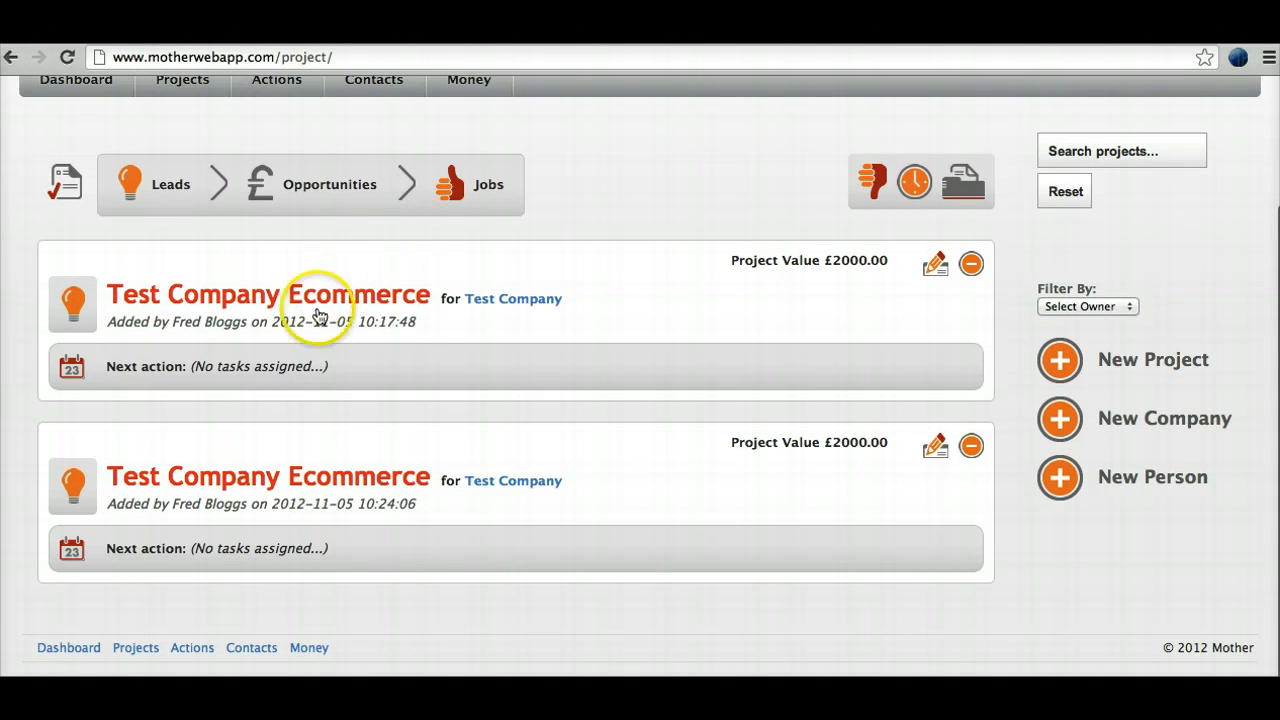
# Open the first Test Company Ecommerce project and view its invoices section.
pyautogui.click(258, 302)
pyautogui.click(500, 592)
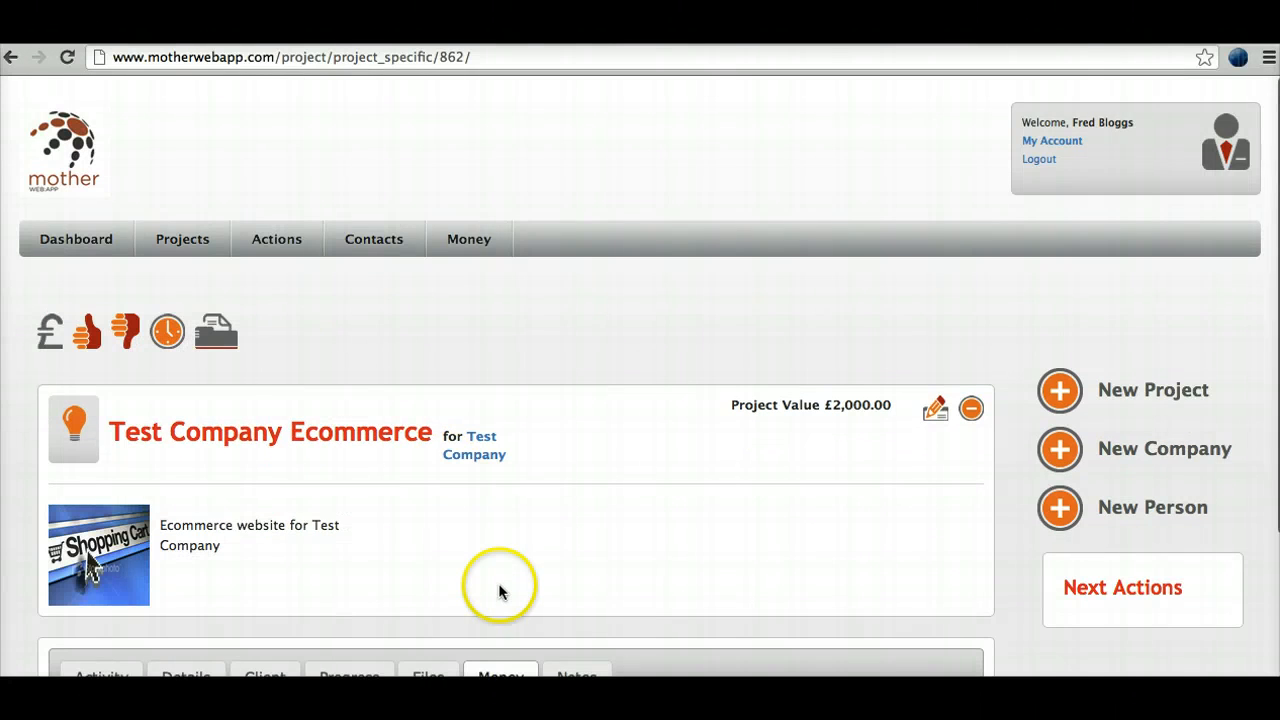
pyautogui.scroll(-3, 493, 585)
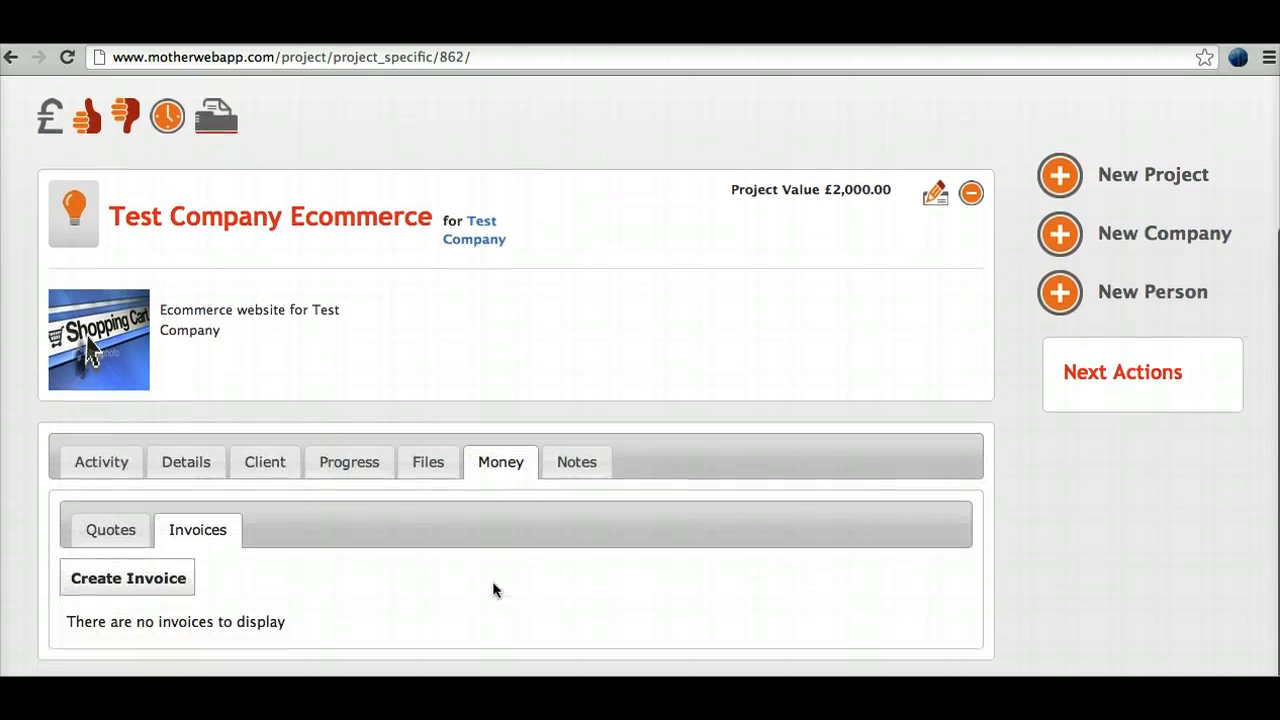
pyautogui.scroll(-1, 493, 589)
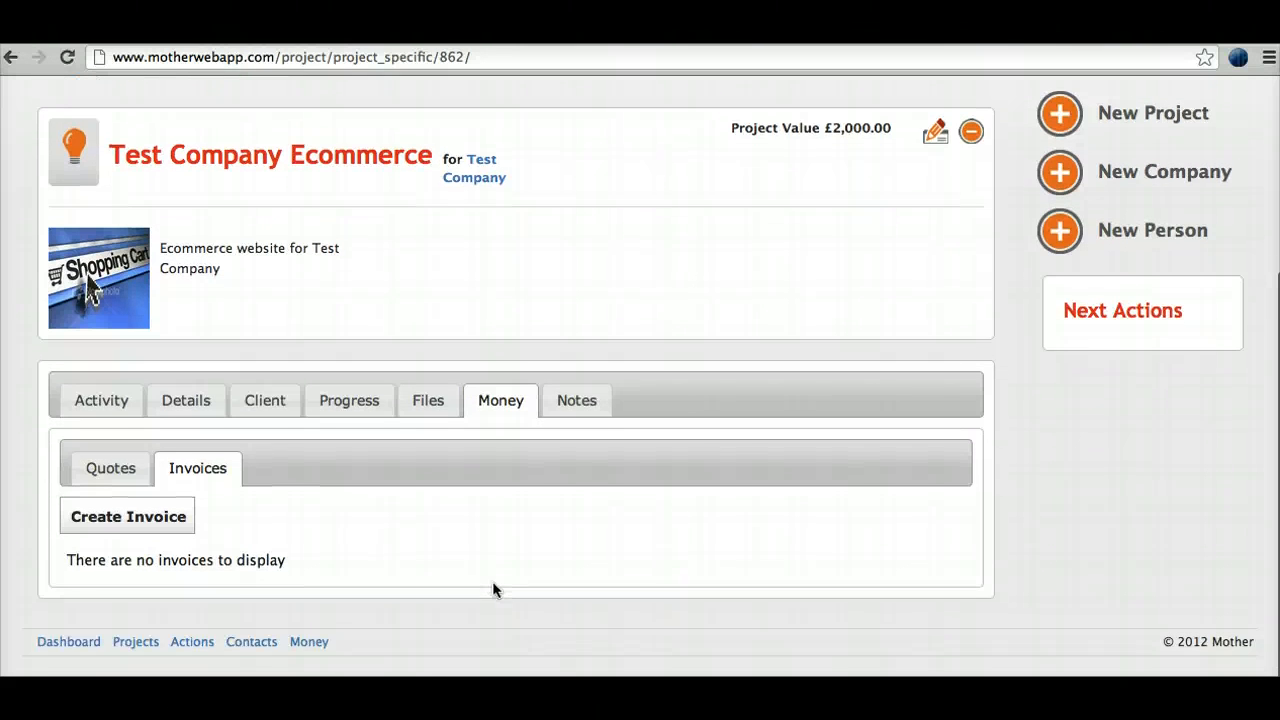
pyautogui.scroll(1, 493, 590)
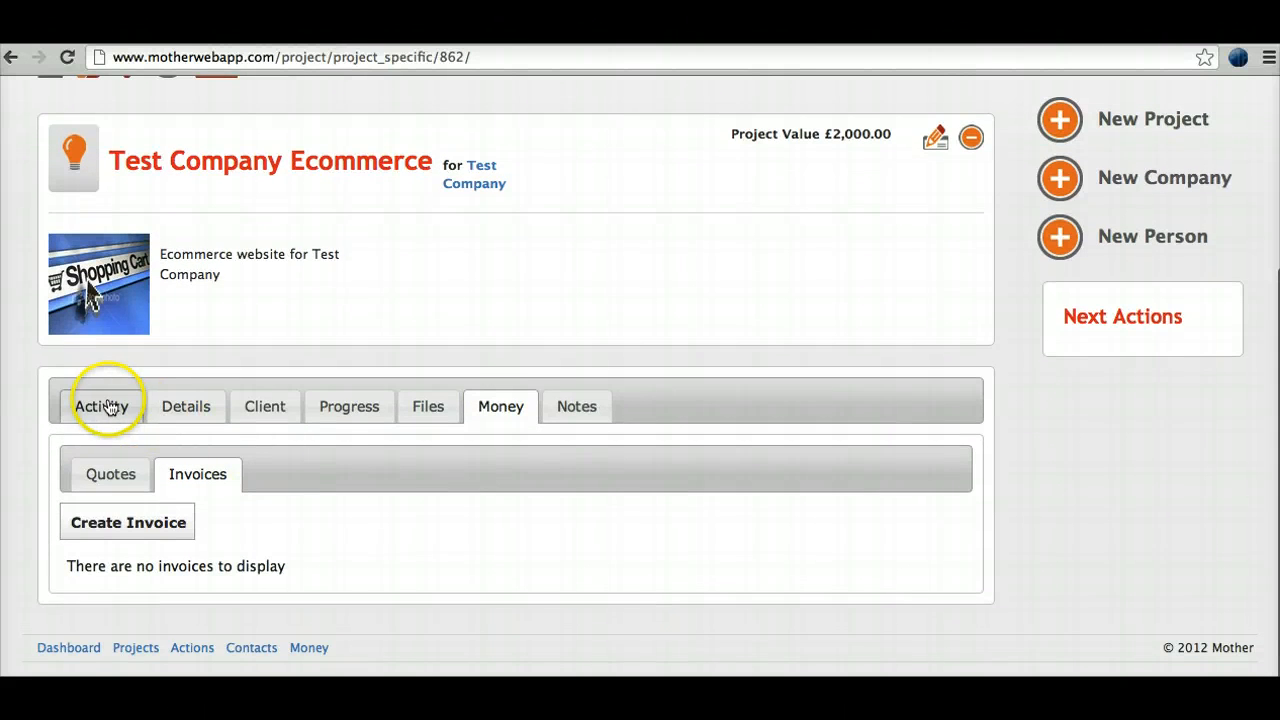
# Review the project's activity log and its background and key aims details.
pyautogui.click(110, 408)
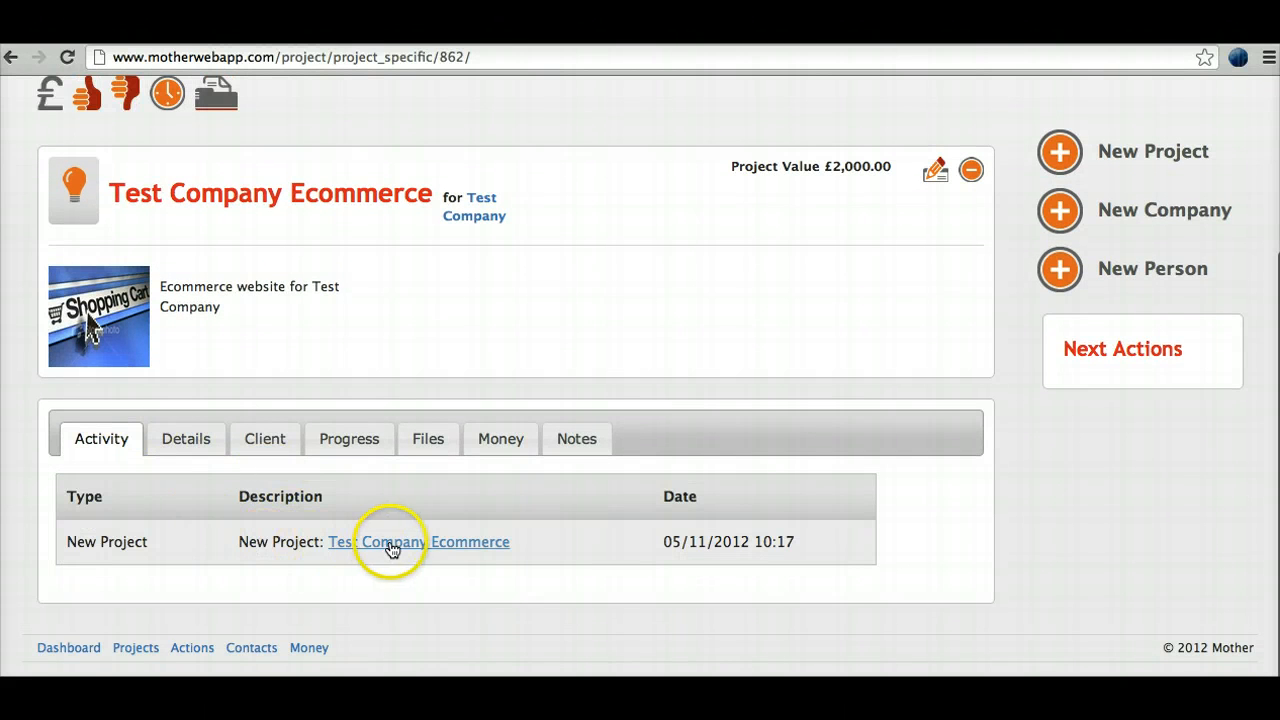
pyautogui.click(189, 442)
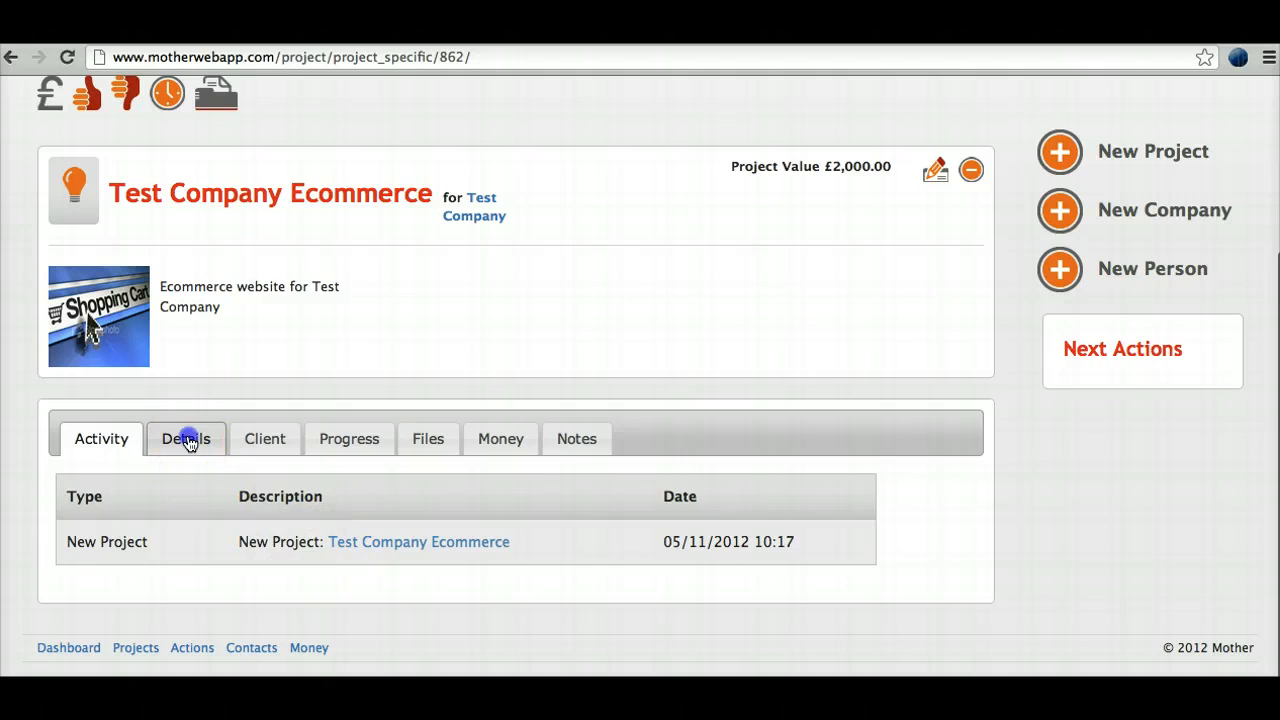
pyautogui.scroll(-3, 503, 526)
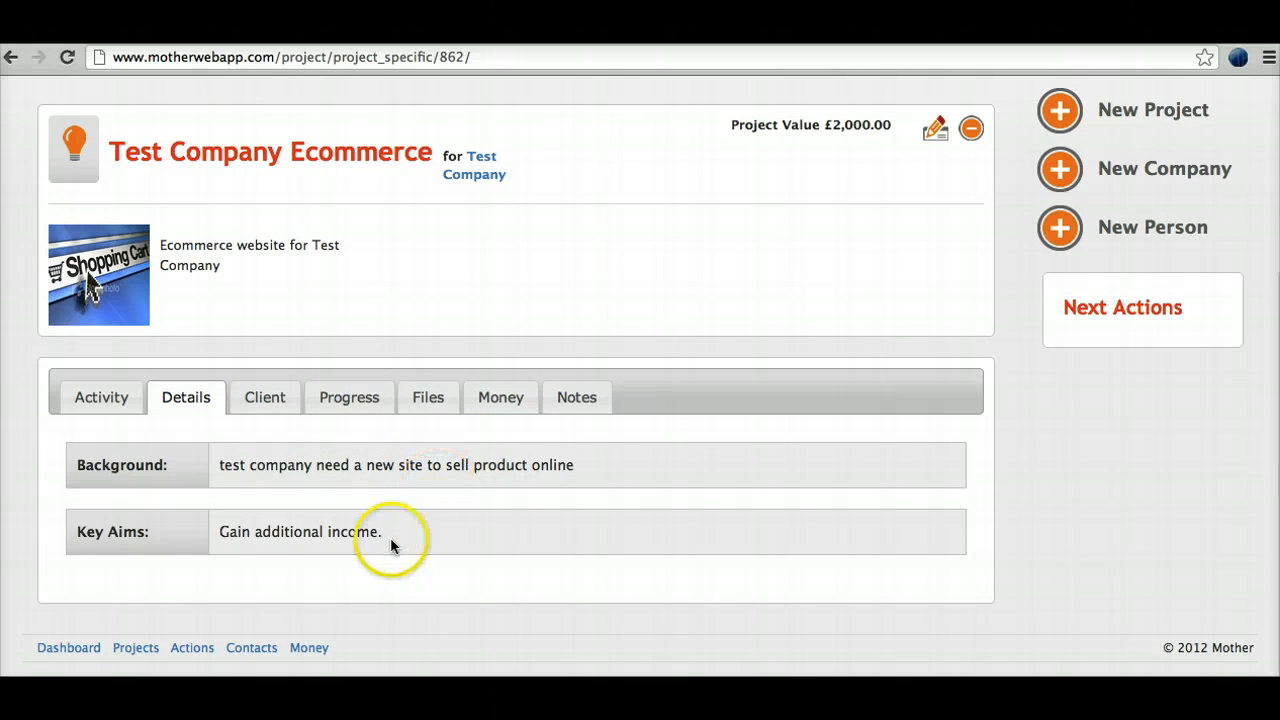
# Review the project's client information, including the company, sector and primary contact details.
pyautogui.click(264, 400)
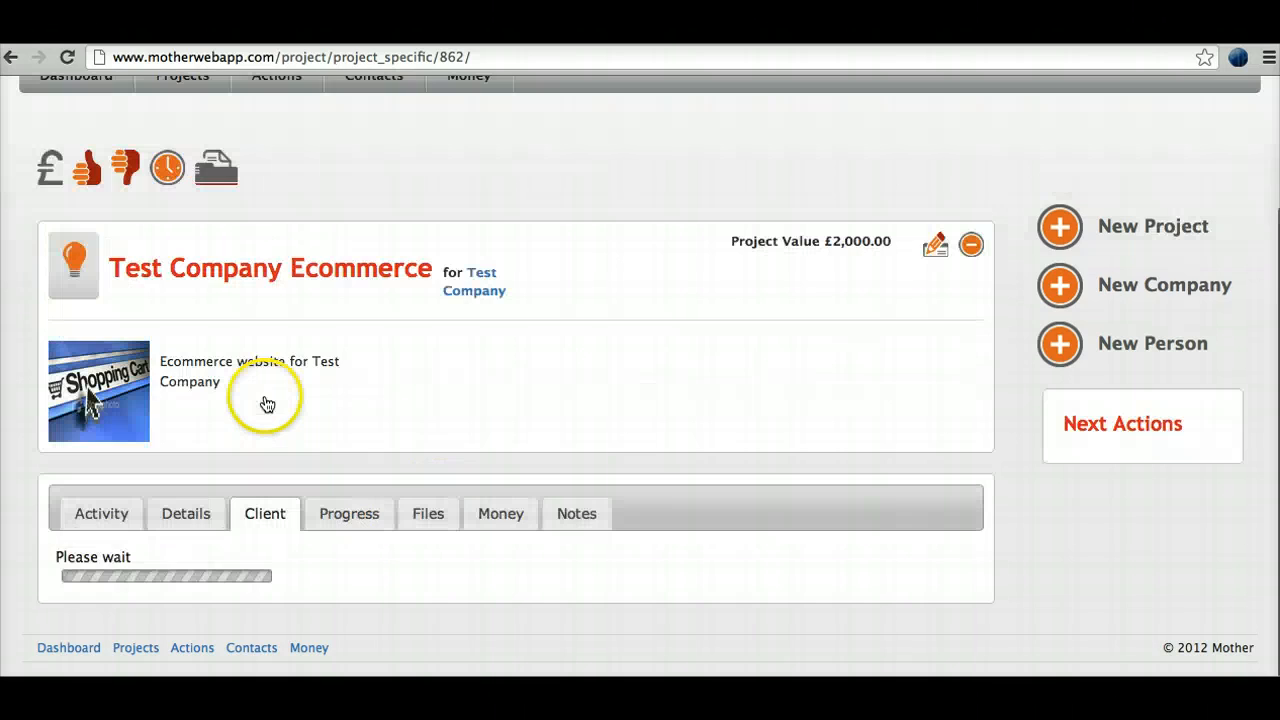
pyautogui.scroll(-3, 367, 567)
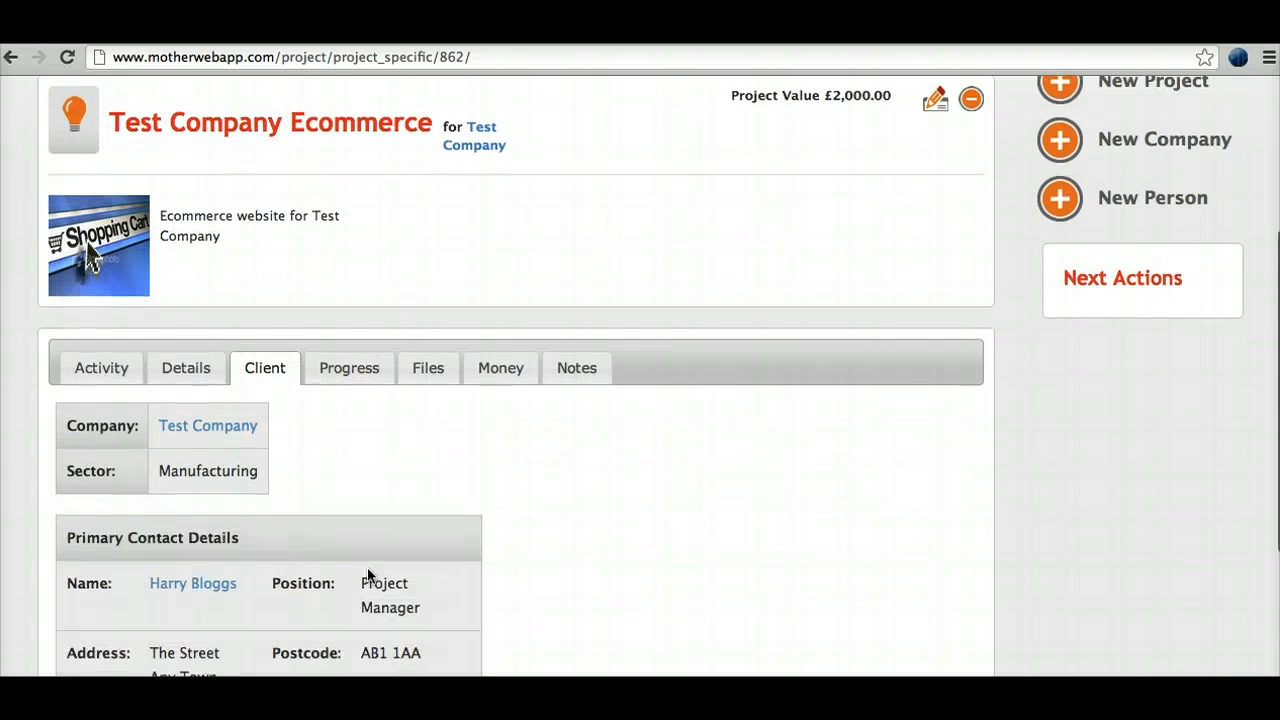
pyautogui.scroll(-5, 367, 567)
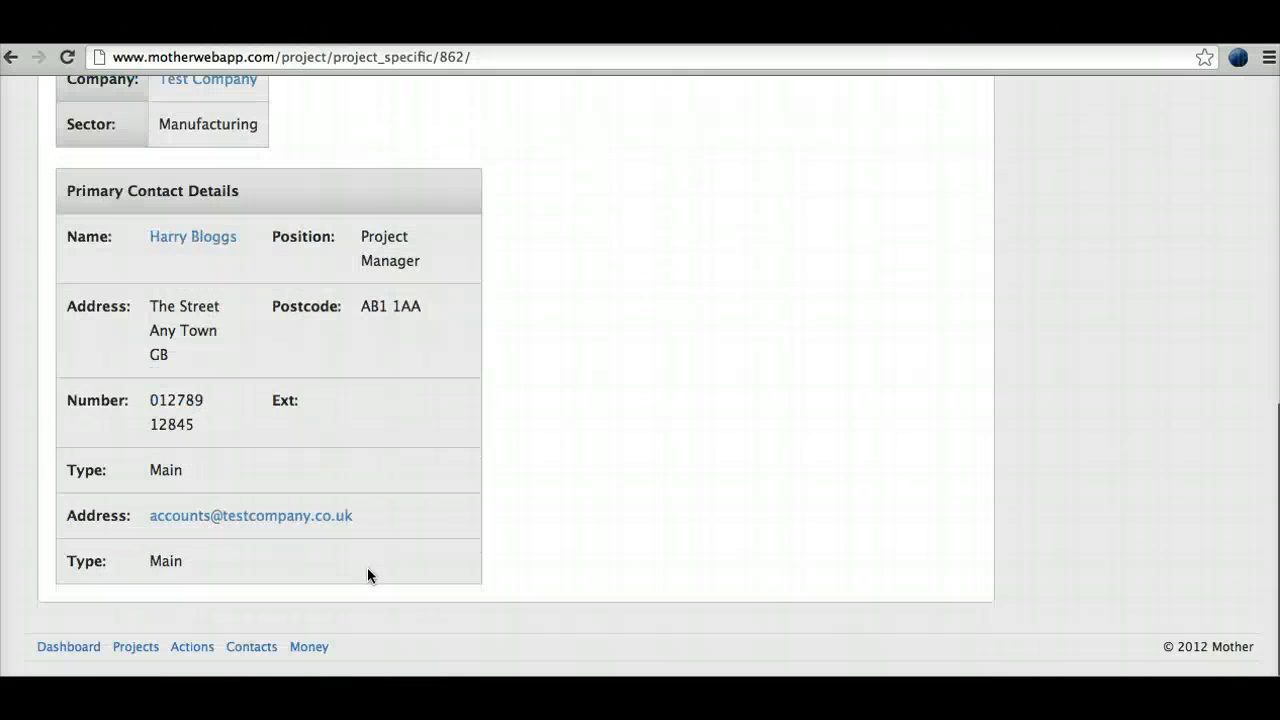
pyautogui.scroll(4, 367, 575)
pyautogui.scroll(2, 361, 480)
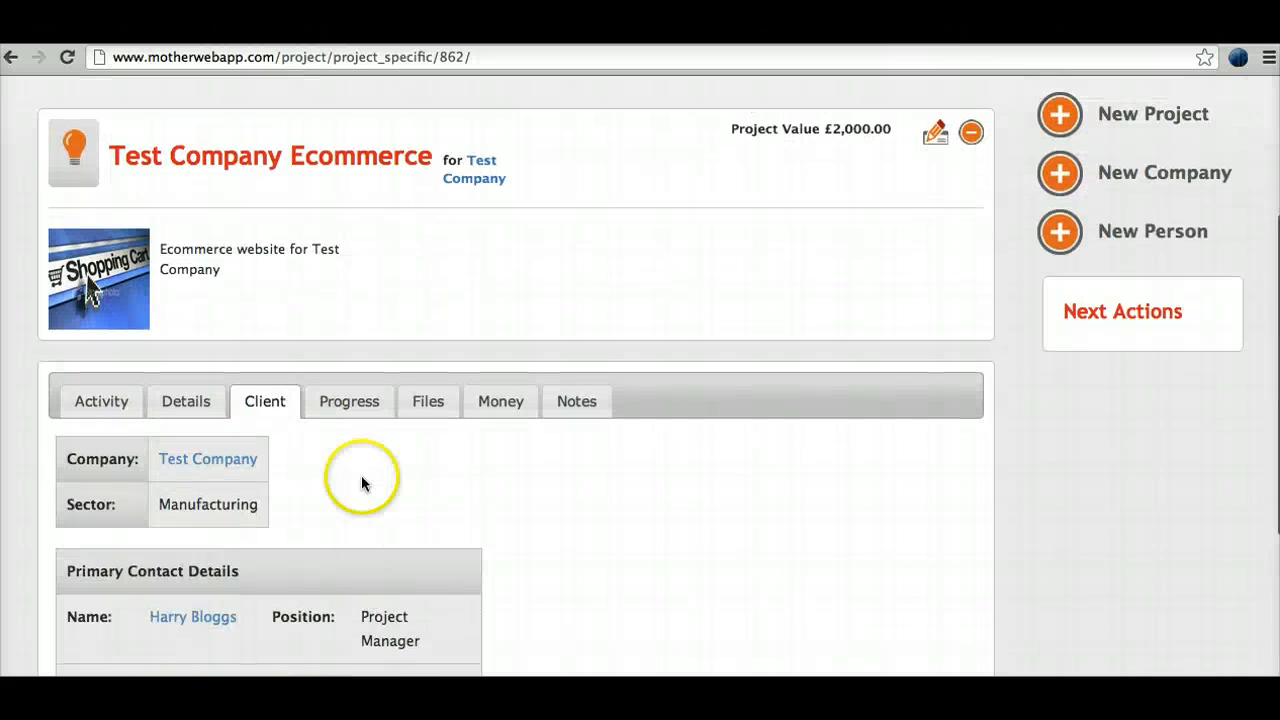
# Open the new action form in the project's Progress section.
pyautogui.click(363, 420)
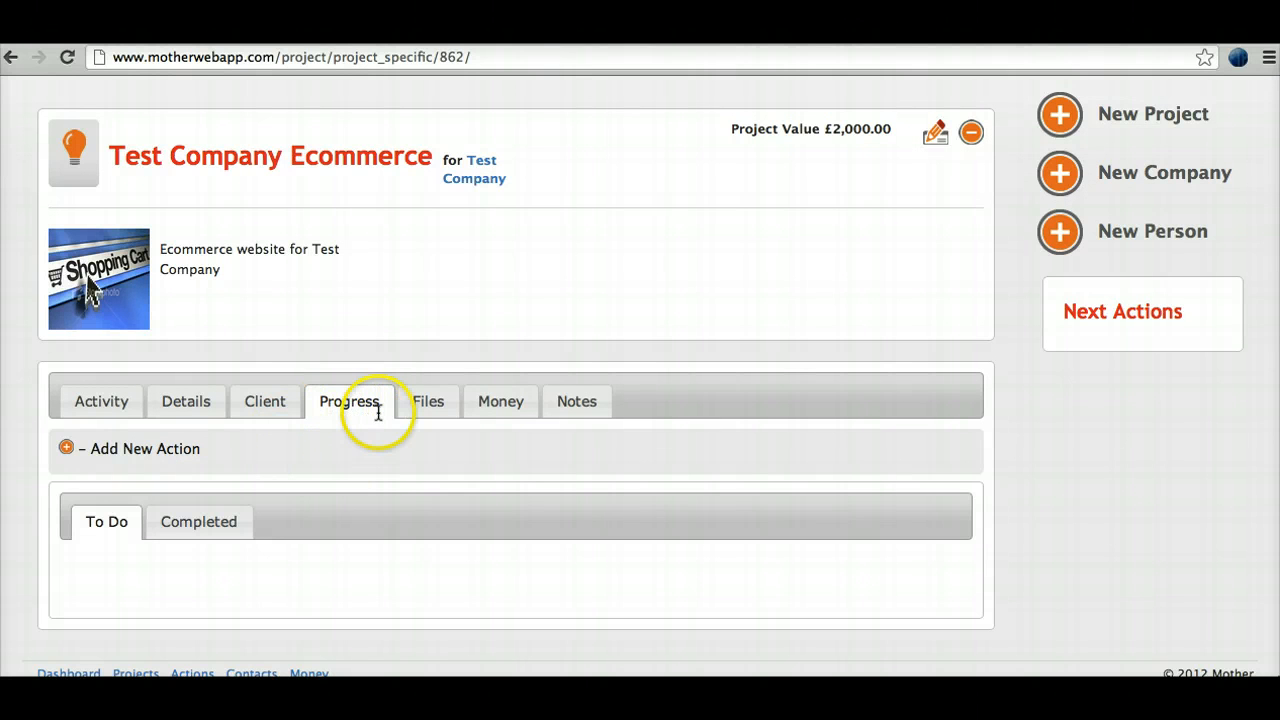
pyautogui.click(66, 451)
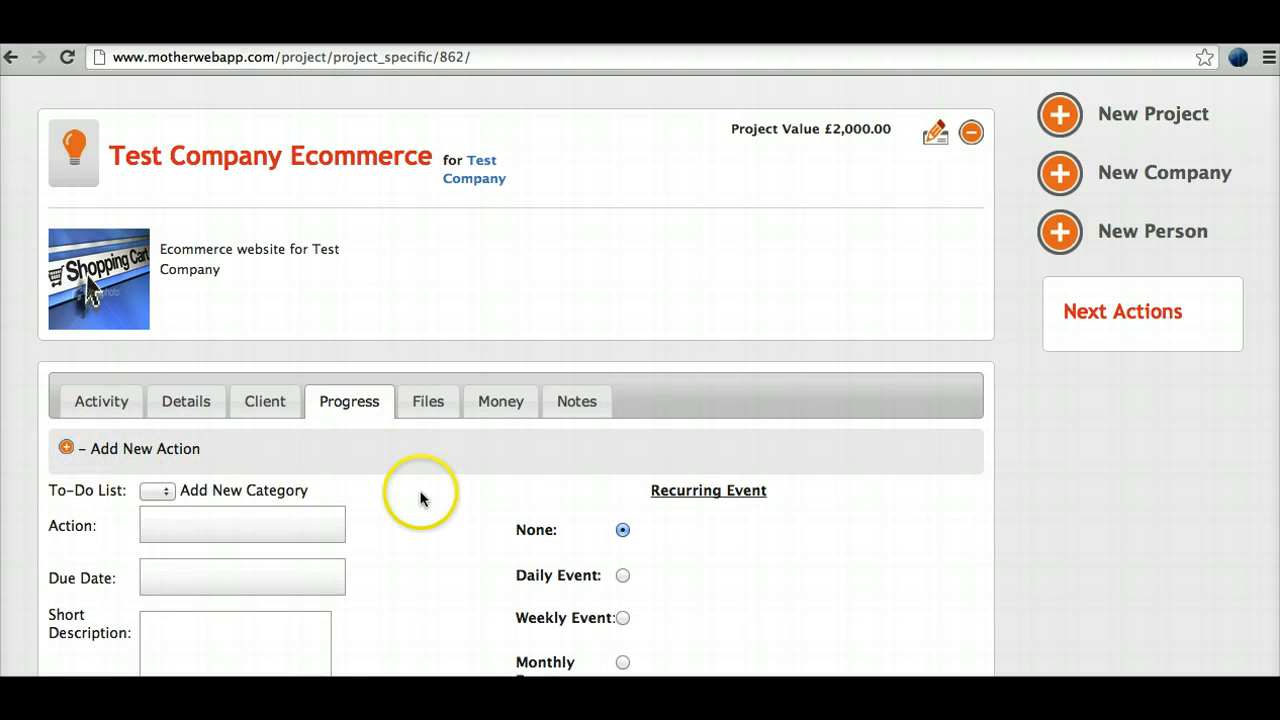
pyautogui.scroll(-3, 418, 505)
pyautogui.scroll(-2, 416, 508)
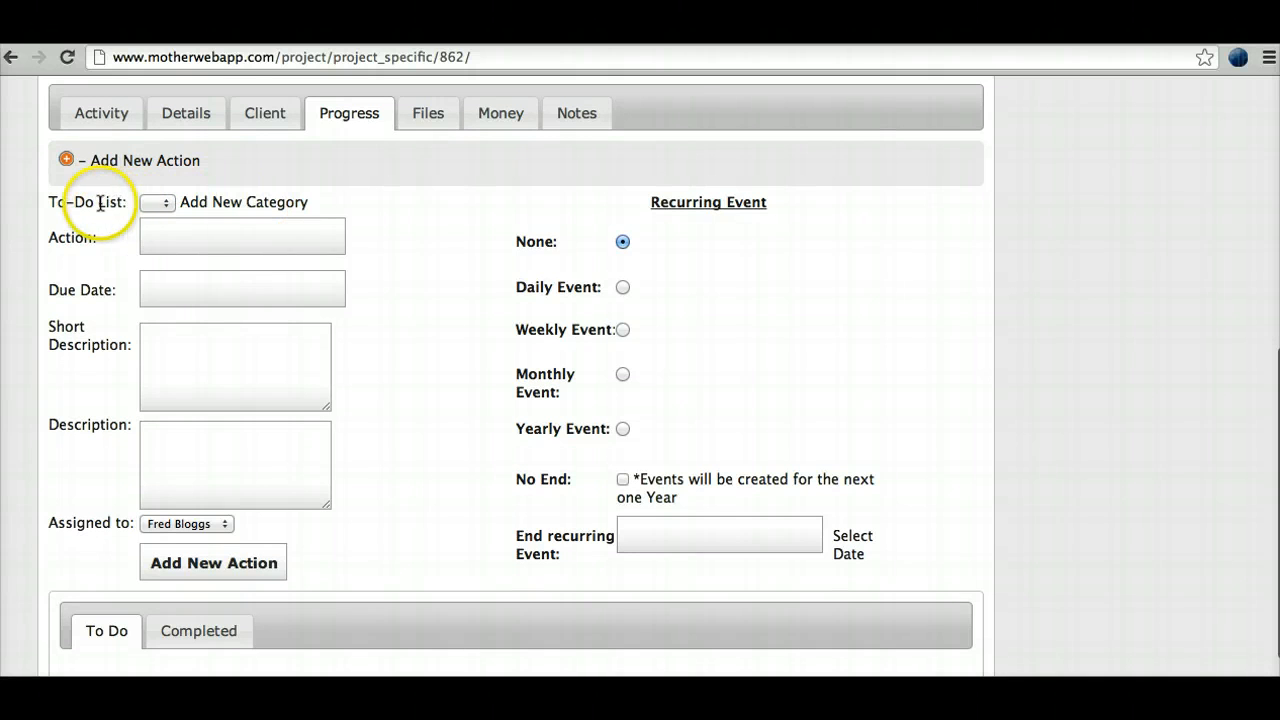
# Add a new to-do list category named Create Quote with the description "kbfvjava".
pyautogui.click(168, 202)
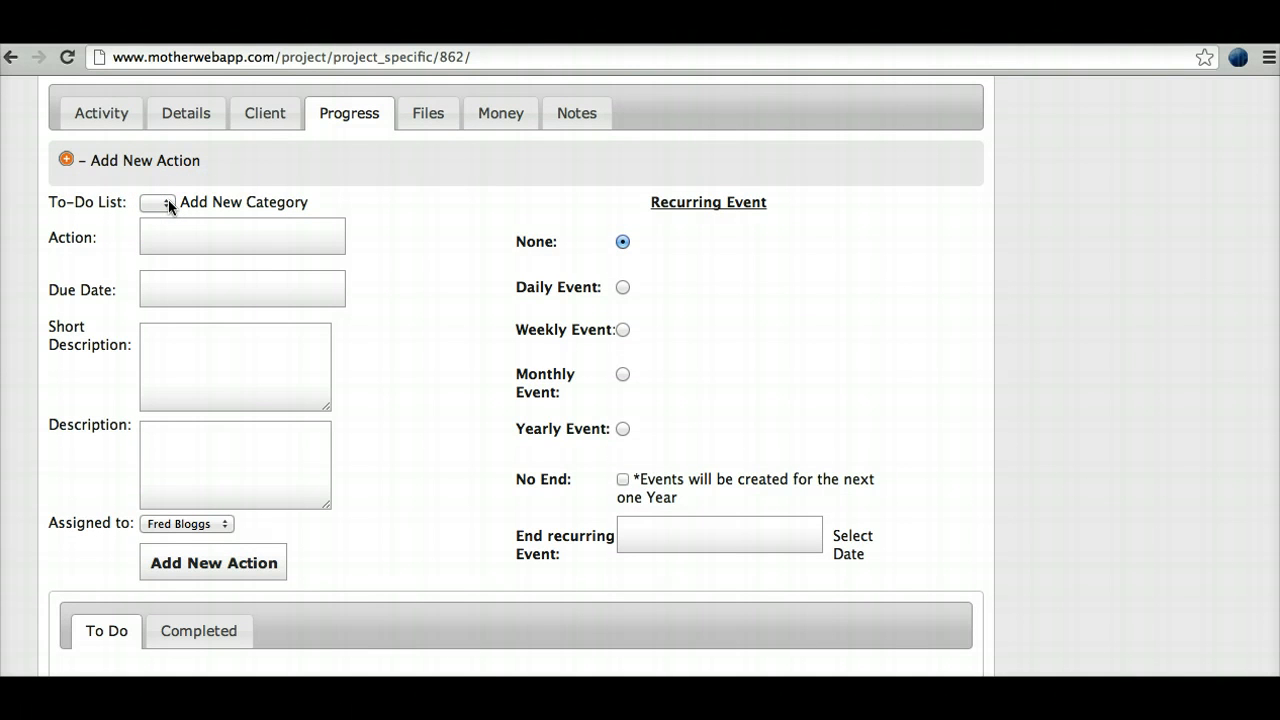
pyautogui.click(199, 204)
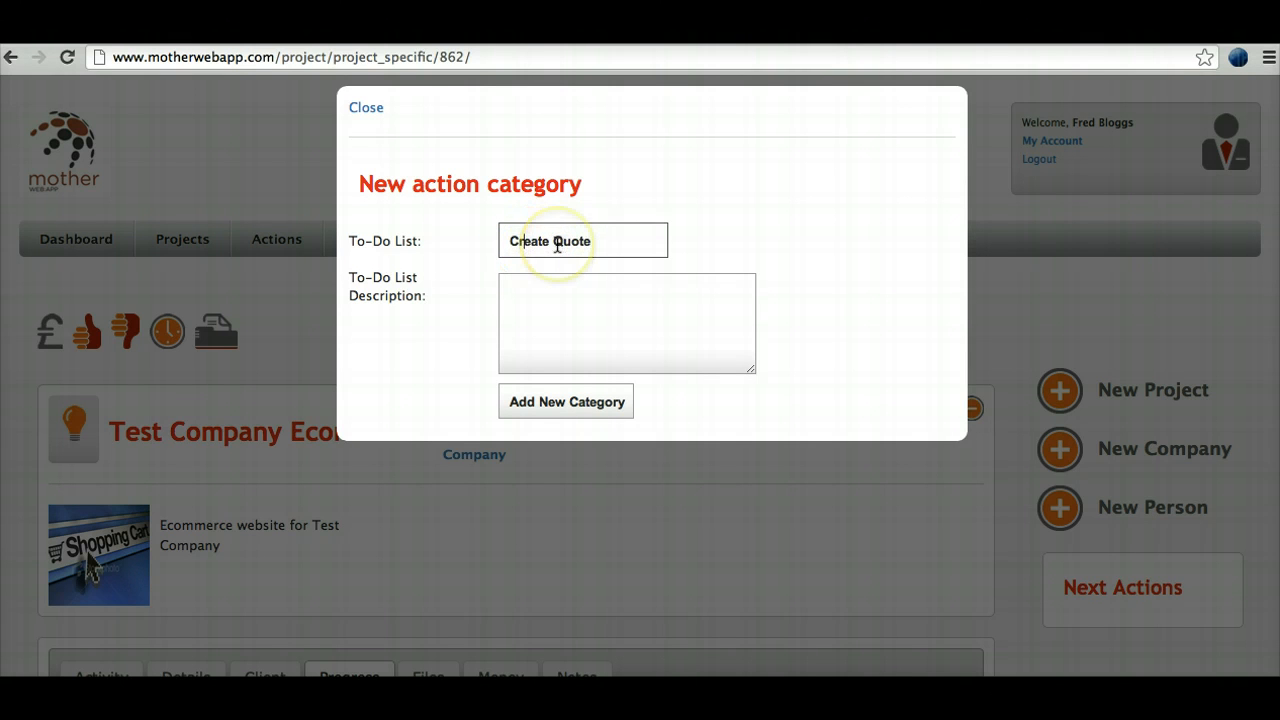
pyautogui.click(553, 305)
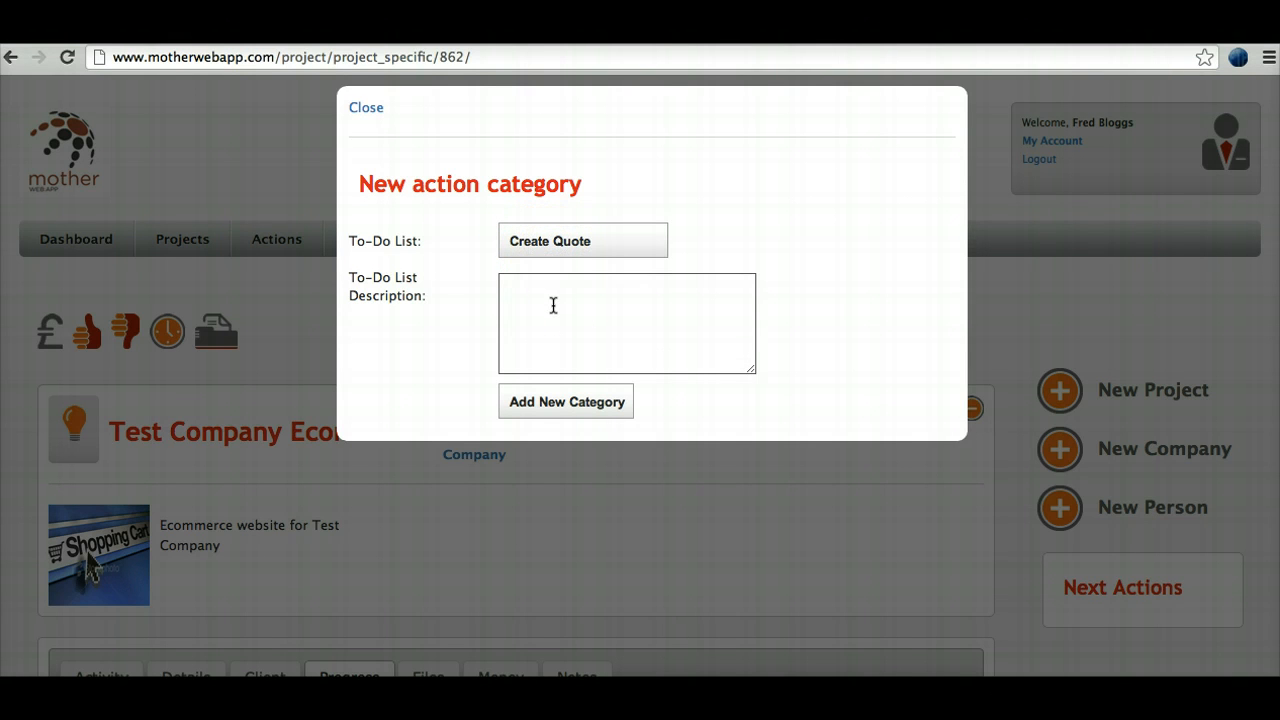
pyautogui.write('kbfvjava')
pyautogui.click(575, 405)
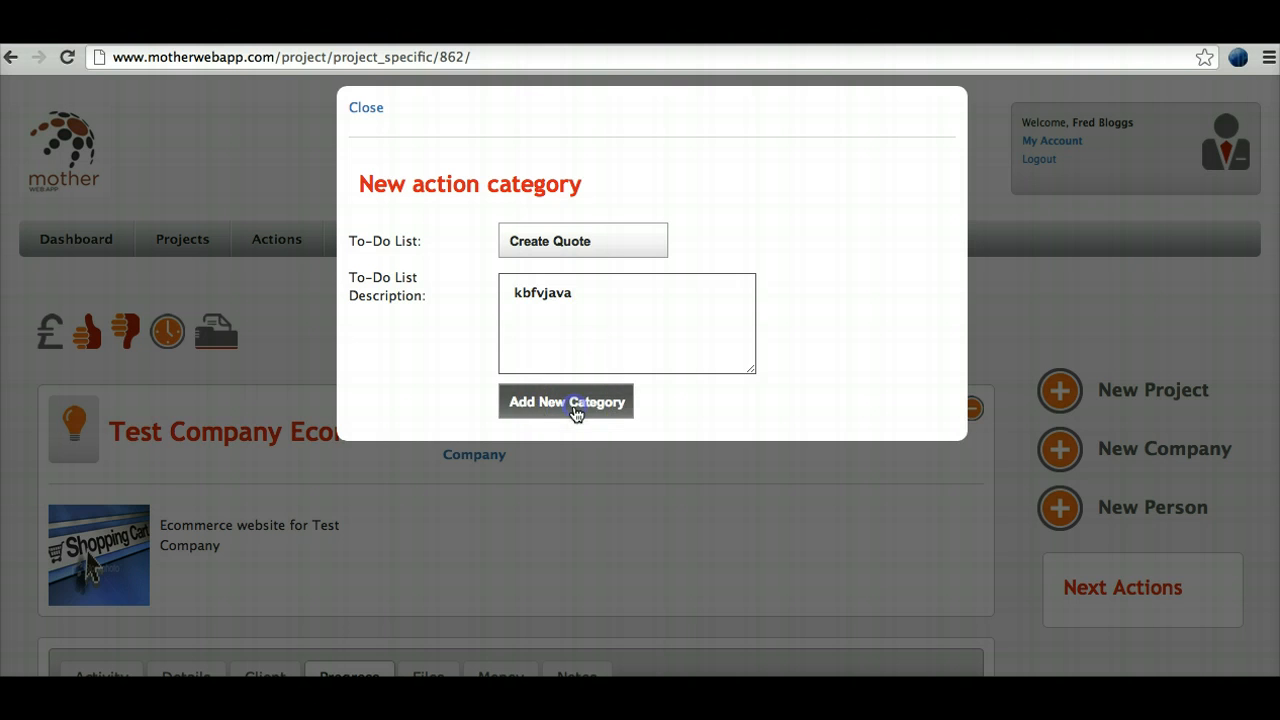
# Name the new action "New Quote Please" and set its due date to 08/11/2012.
pyautogui.scroll(-2, 367, 537)
pyautogui.scroll(-5, 367, 529)
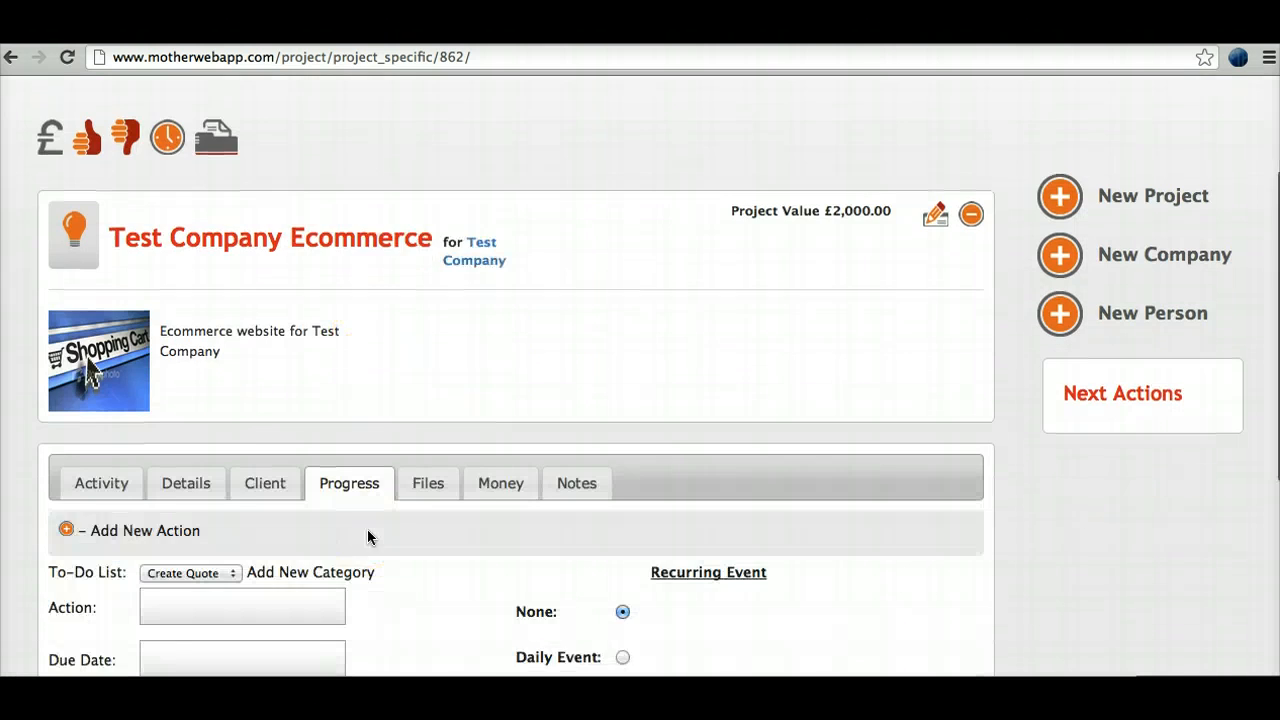
pyautogui.click(205, 430)
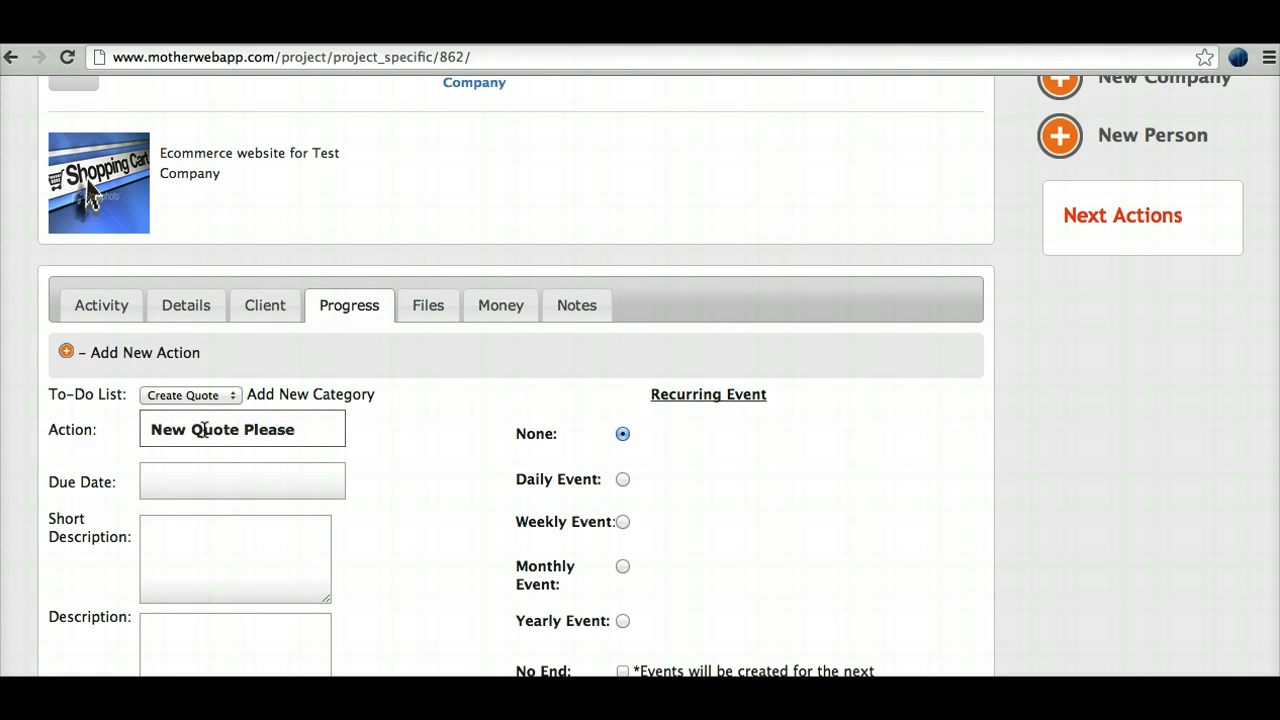
pyautogui.click(160, 487)
pyautogui.click(518, 490)
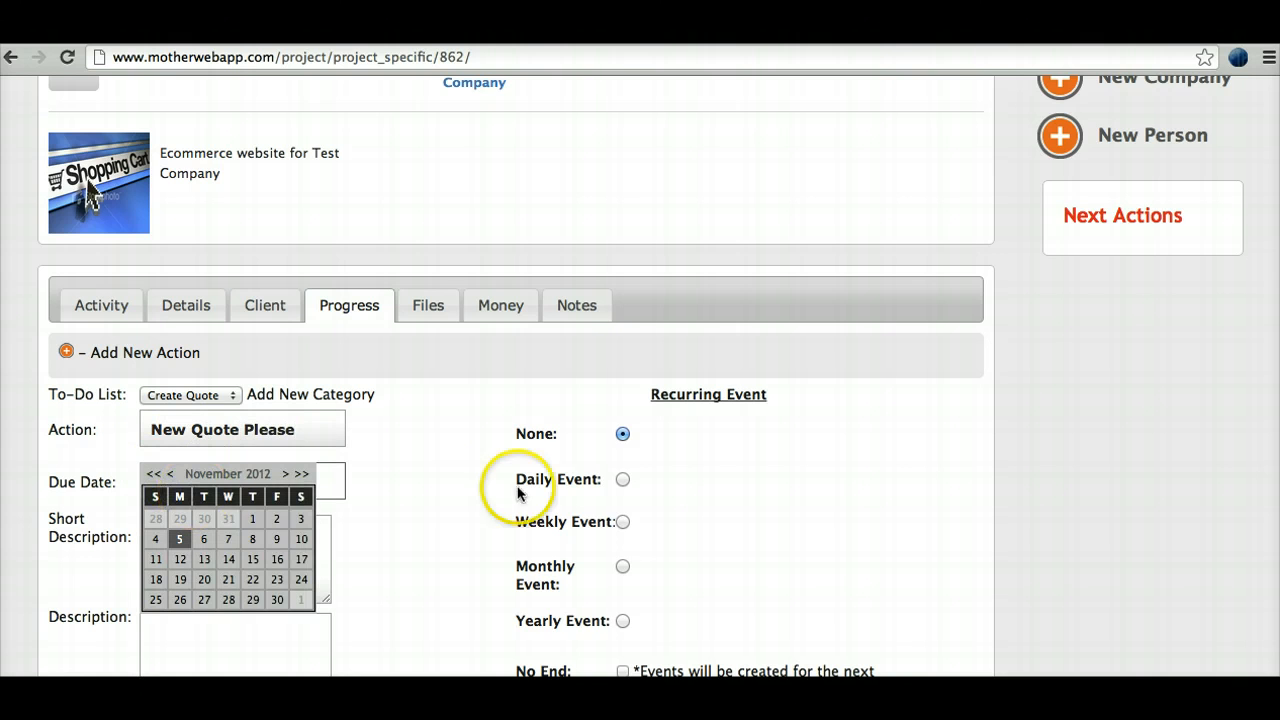
pyautogui.scroll(-4, 399, 497)
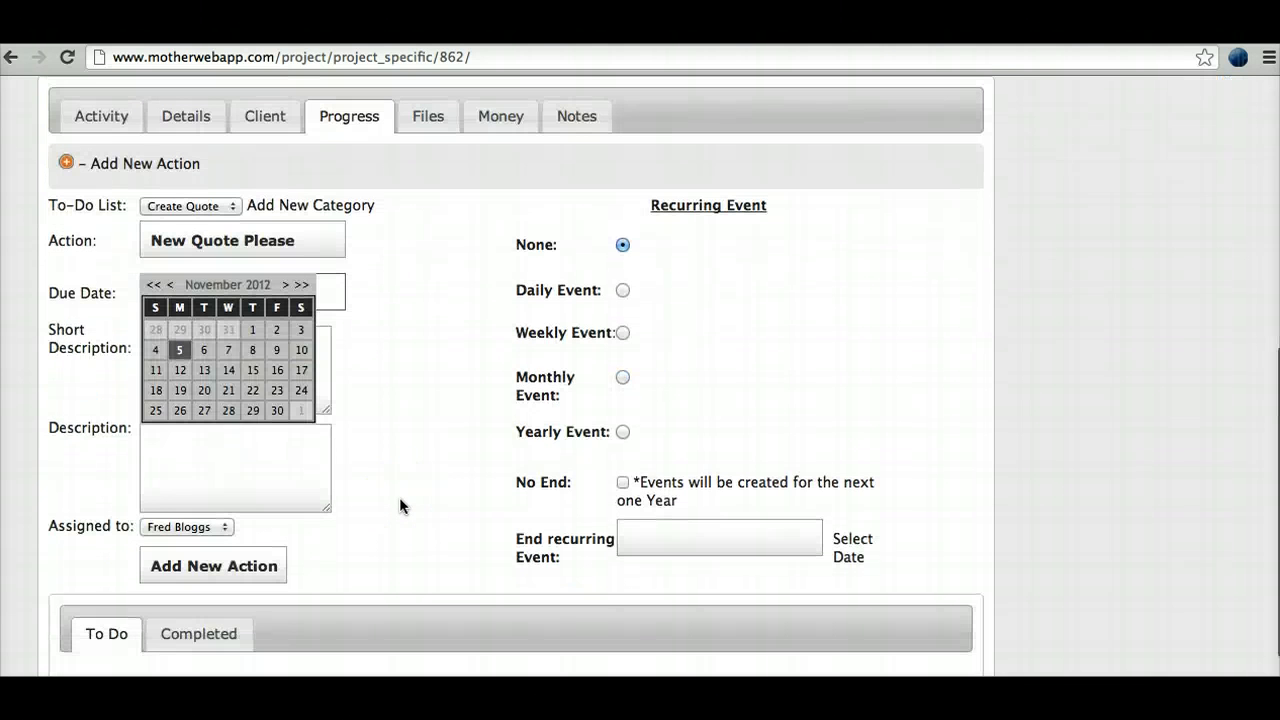
pyautogui.click(253, 350)
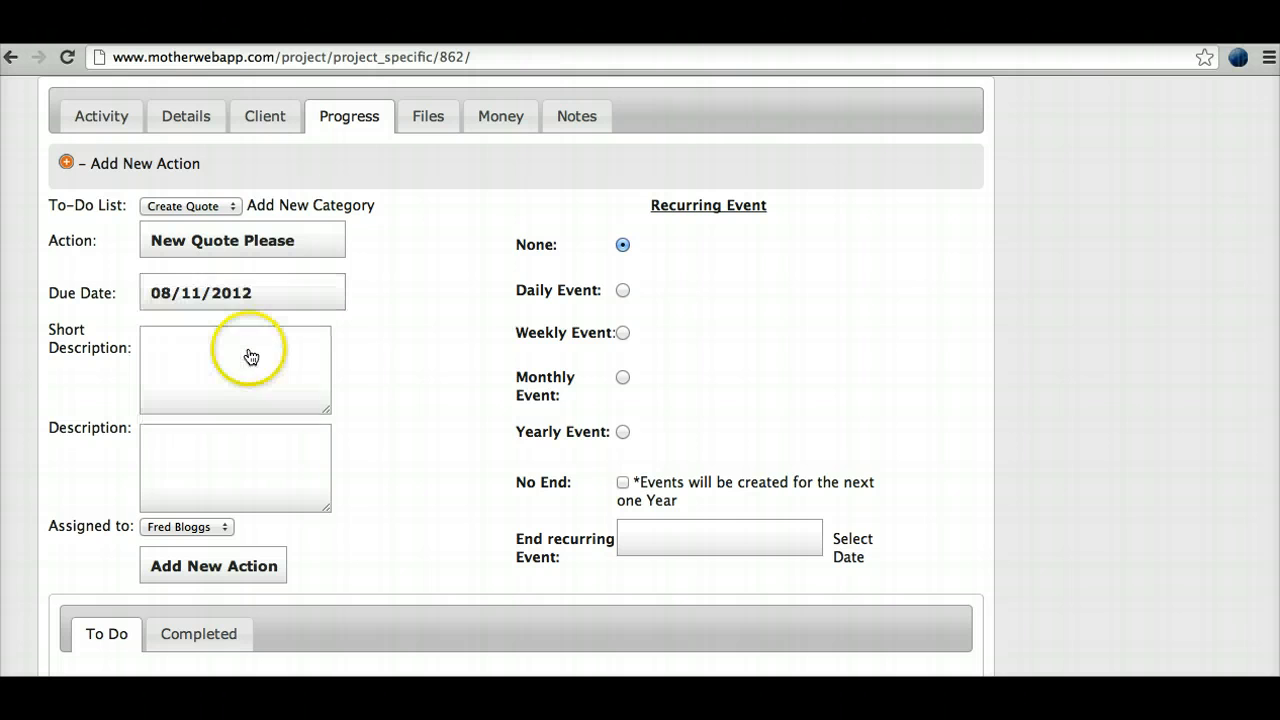
# Enter the short description "Please create a quote" and the description "quote needed against spec agreed" for the action.
pyautogui.click(193, 334)
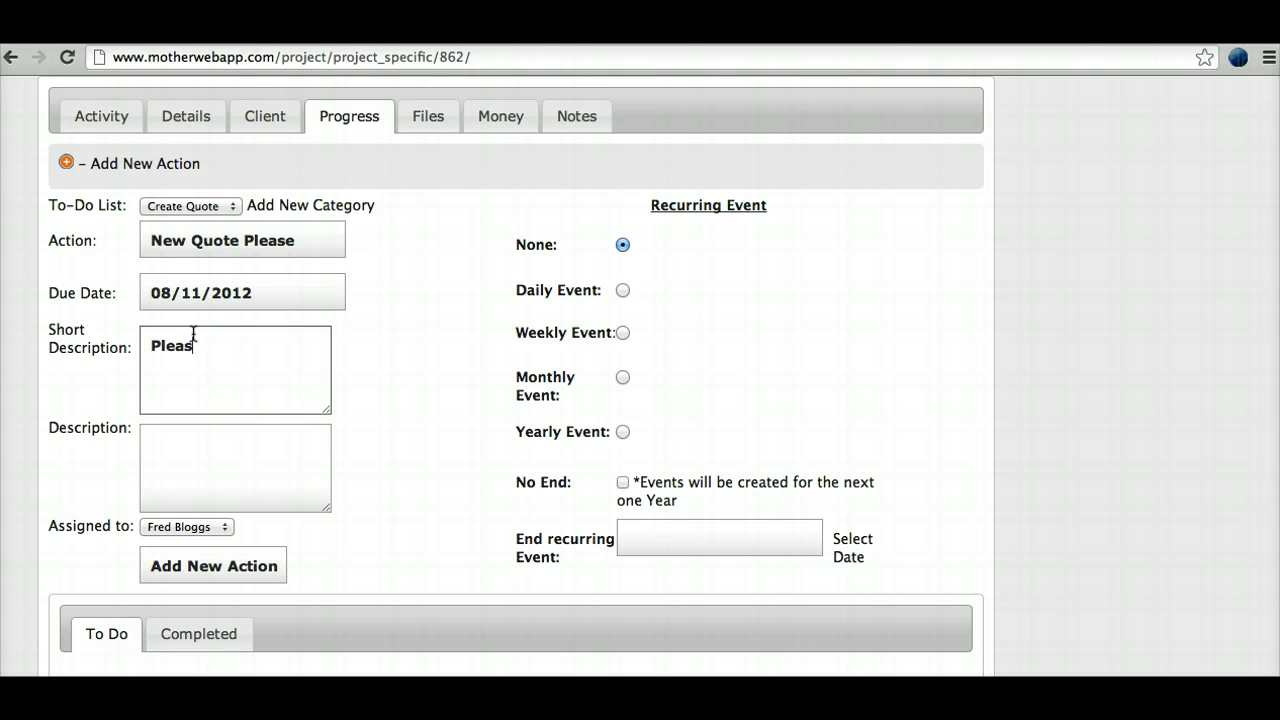
pyautogui.write('Please create a quote')
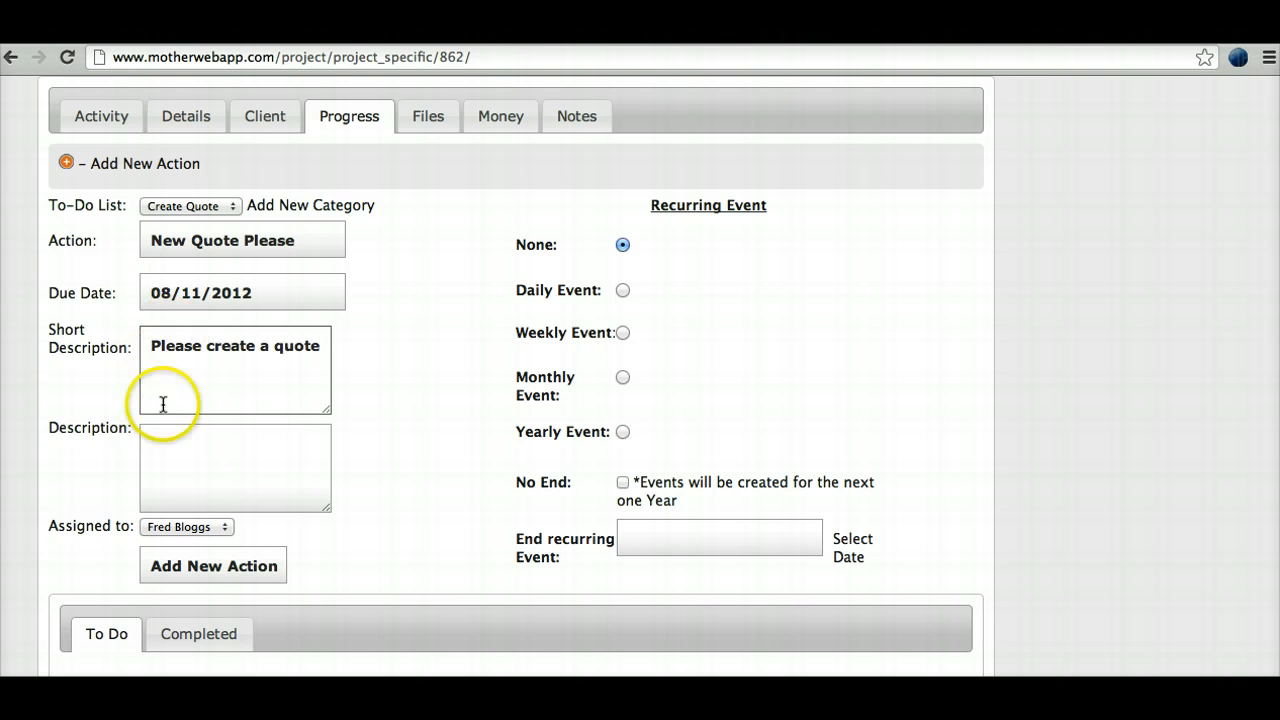
pyautogui.click(216, 434)
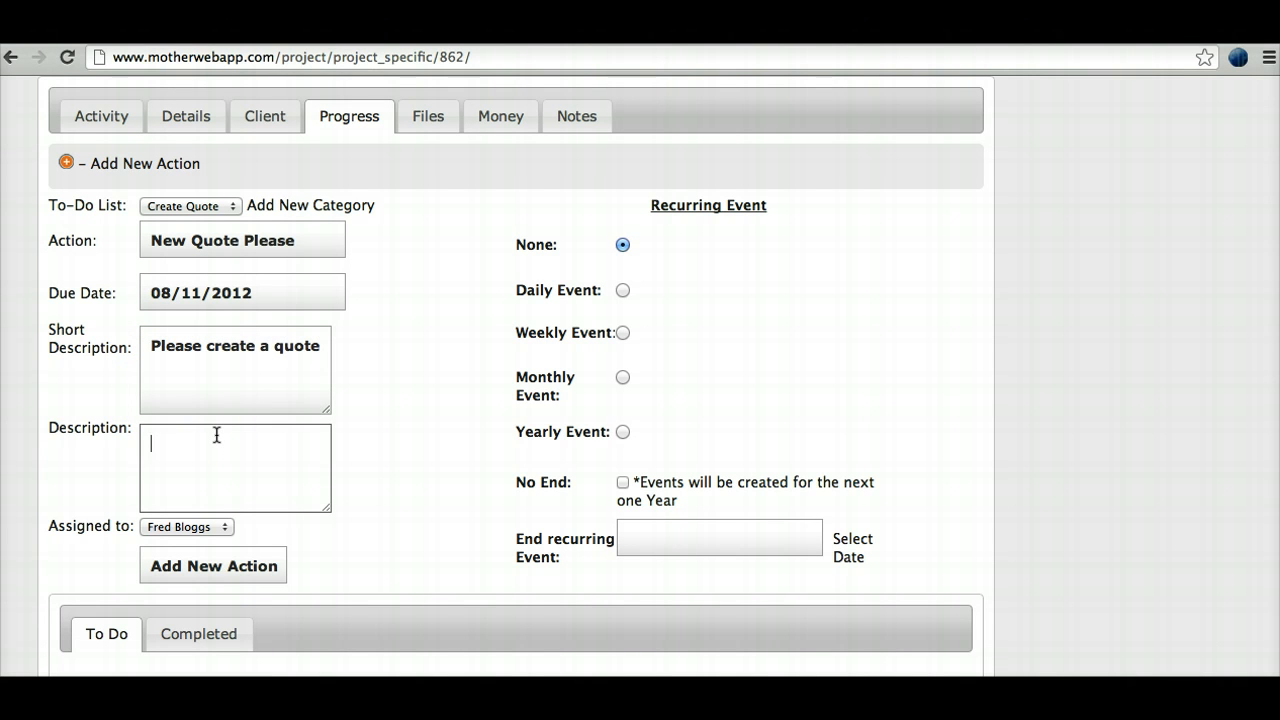
pyautogui.write('quote needed against spec agreed')
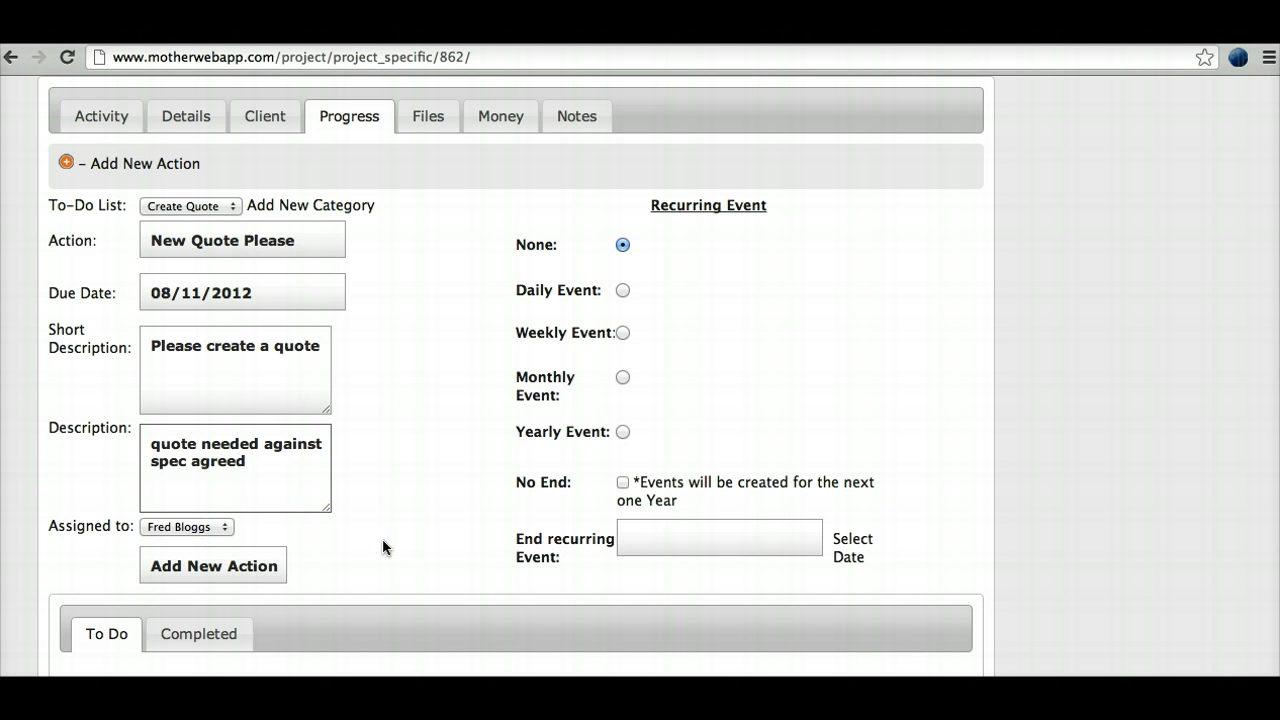
# Submit the New Quote Please action with no recurring event and acknowledge the confirmation.
pyautogui.scroll(-1, 382, 539)
pyautogui.scroll(2, 554, 372)
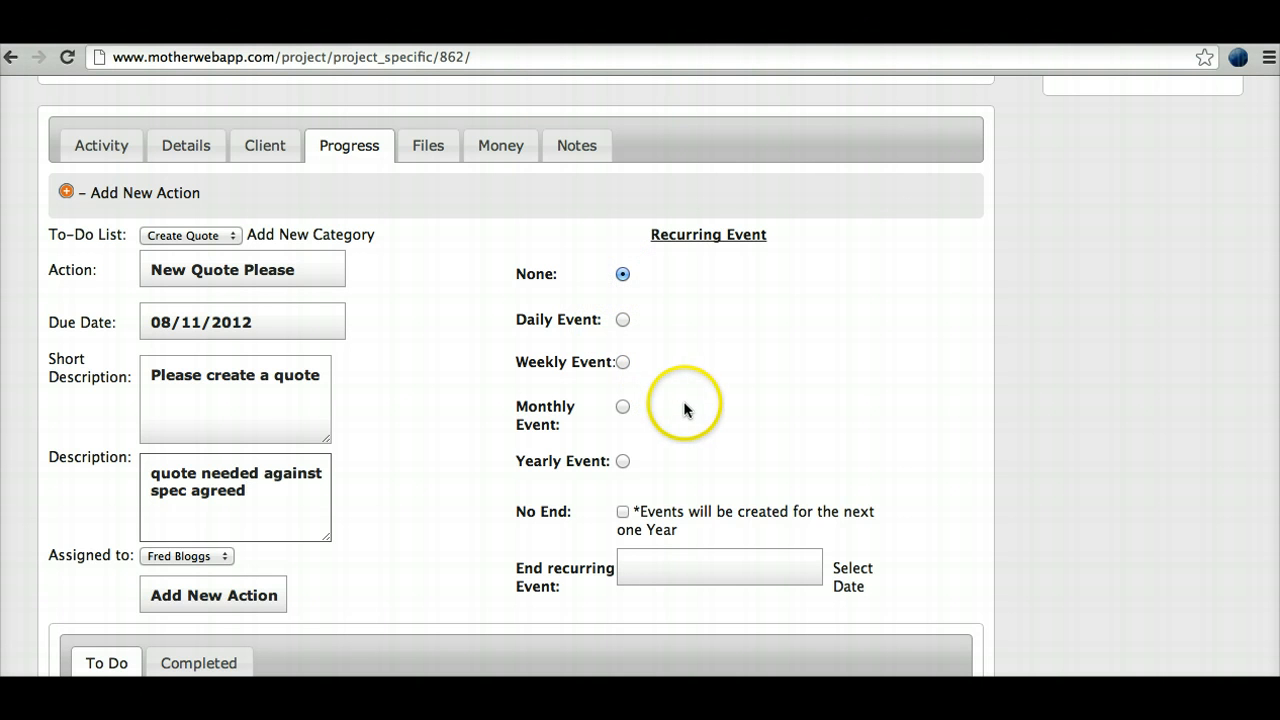
pyautogui.scroll(-3, 668, 456)
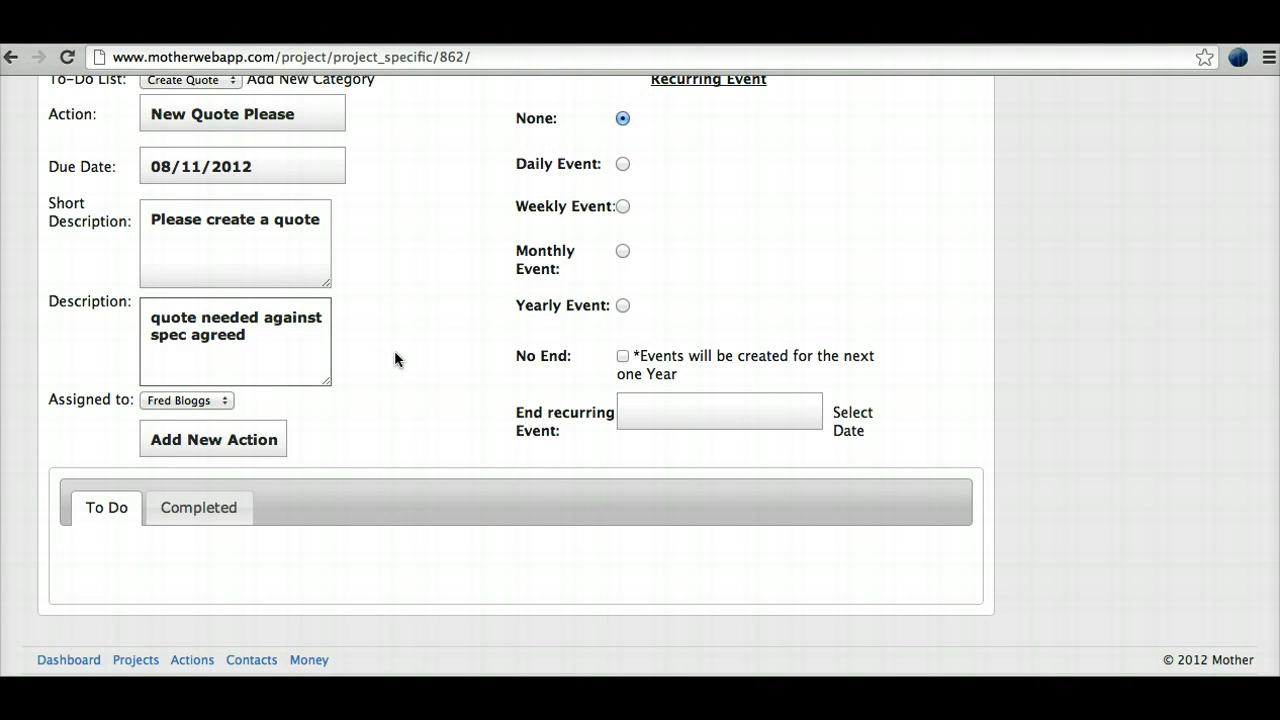
pyautogui.scroll(-1, 394, 358)
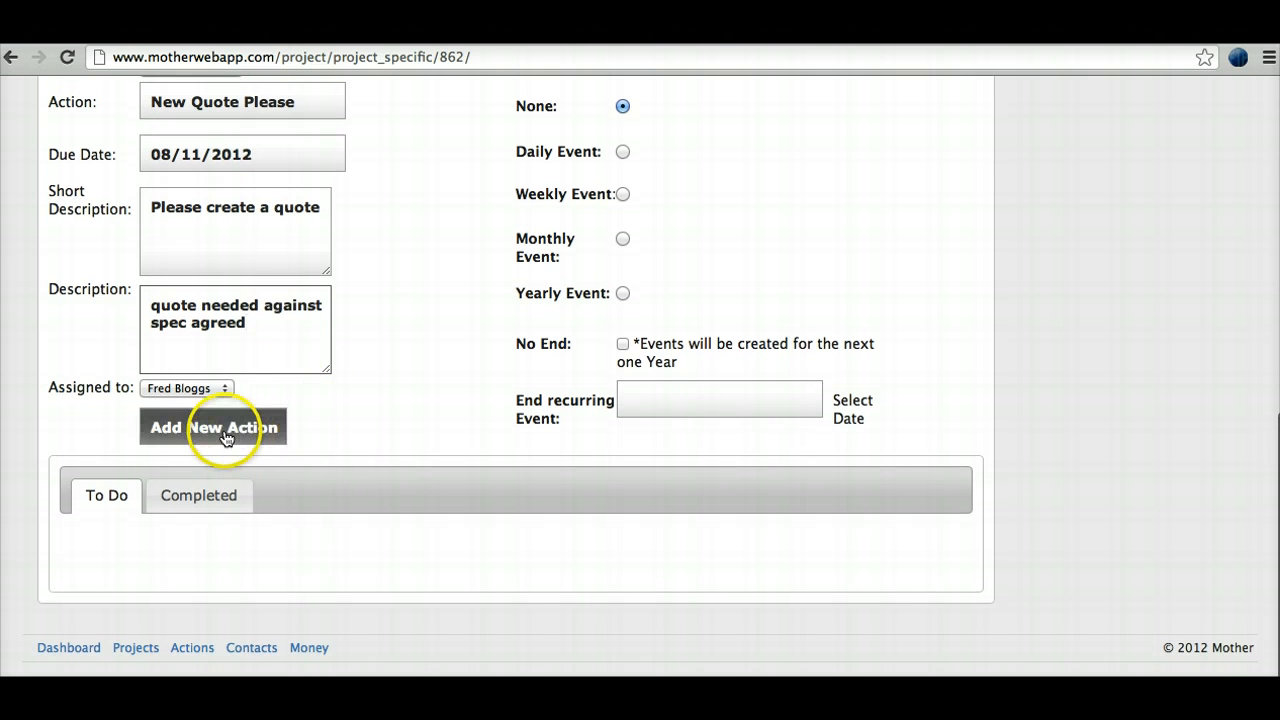
pyautogui.click(225, 437)
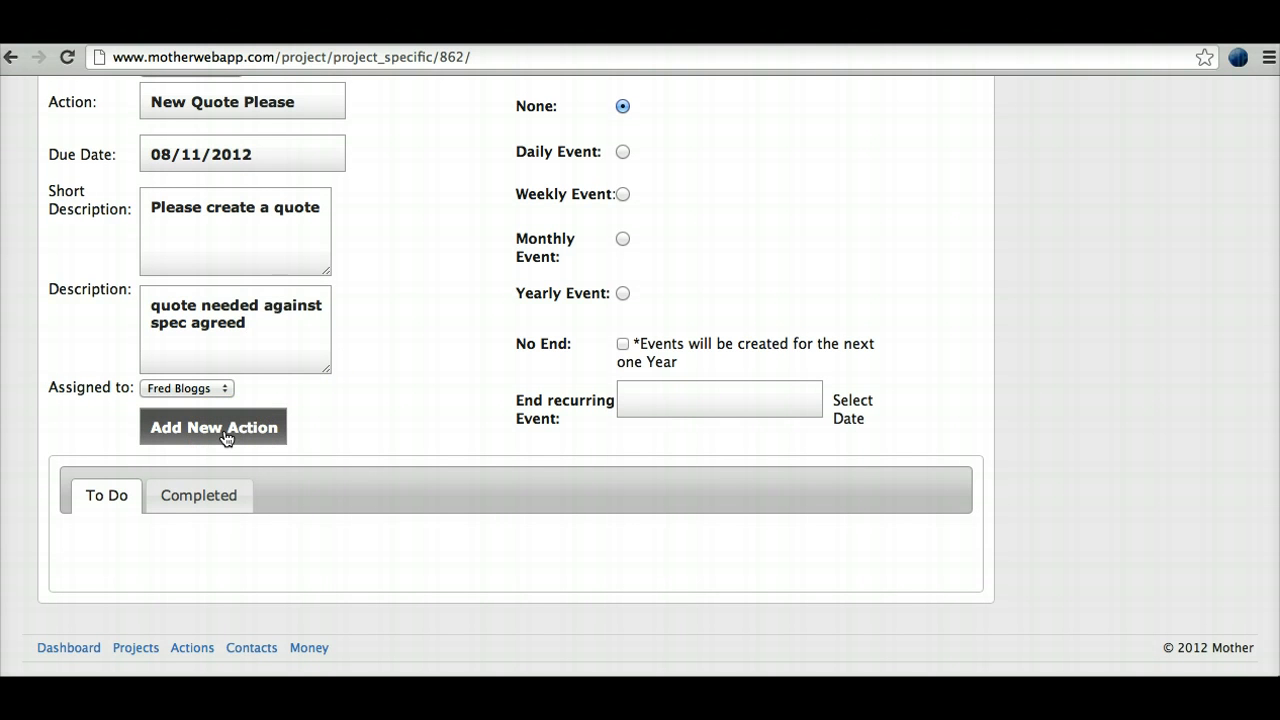
pyautogui.click(225, 435)
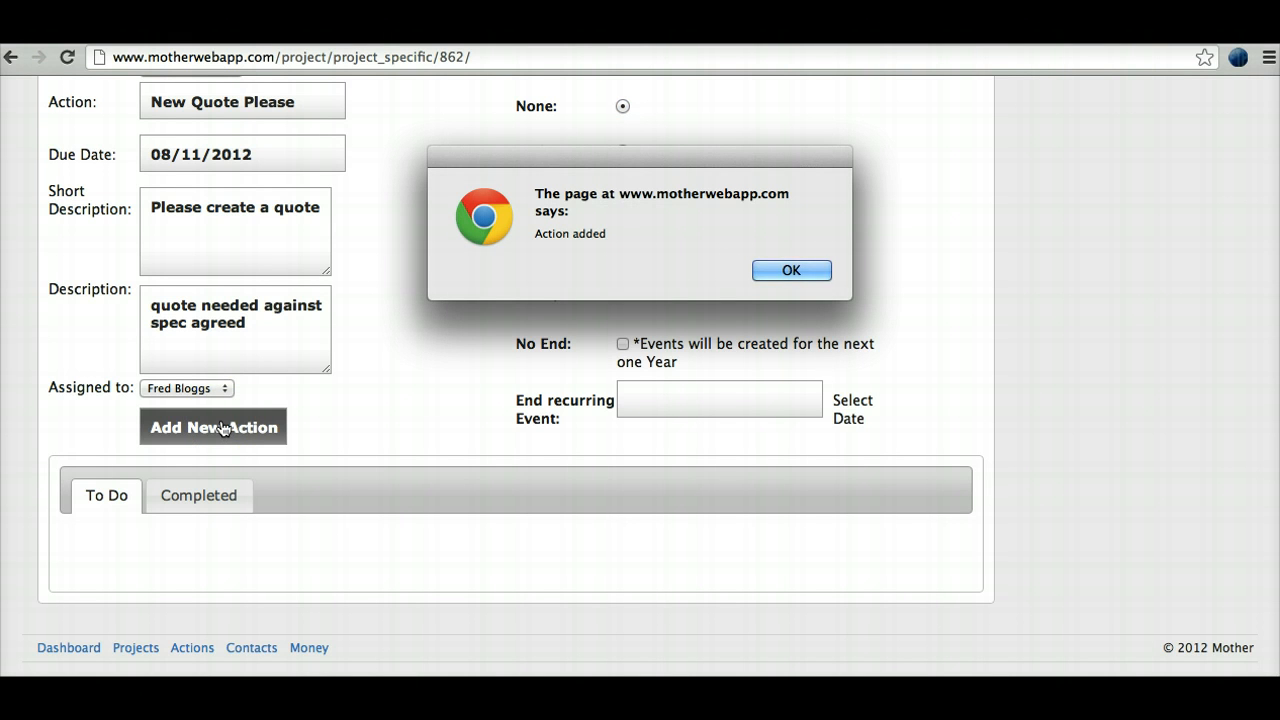
pyautogui.click(774, 271)
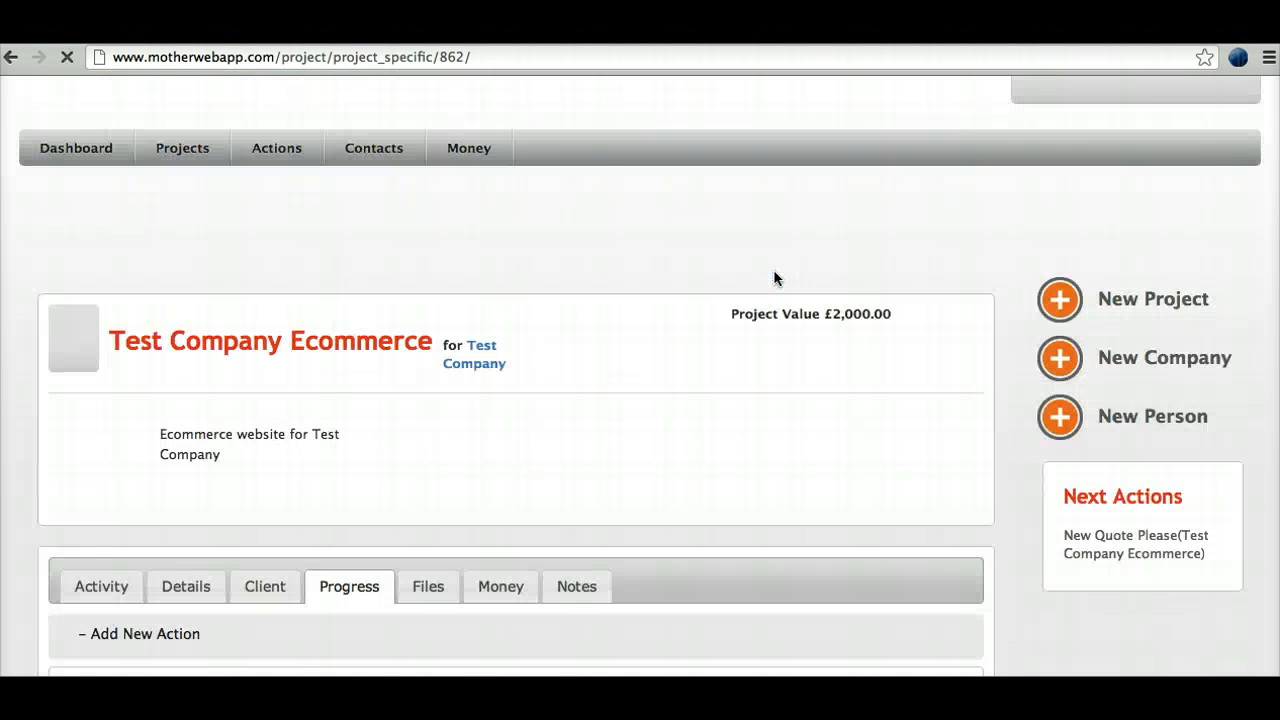
# Reorder the To Do list by moving the second New Quote Please action above the first.
pyautogui.scroll(-8, 650, 471)
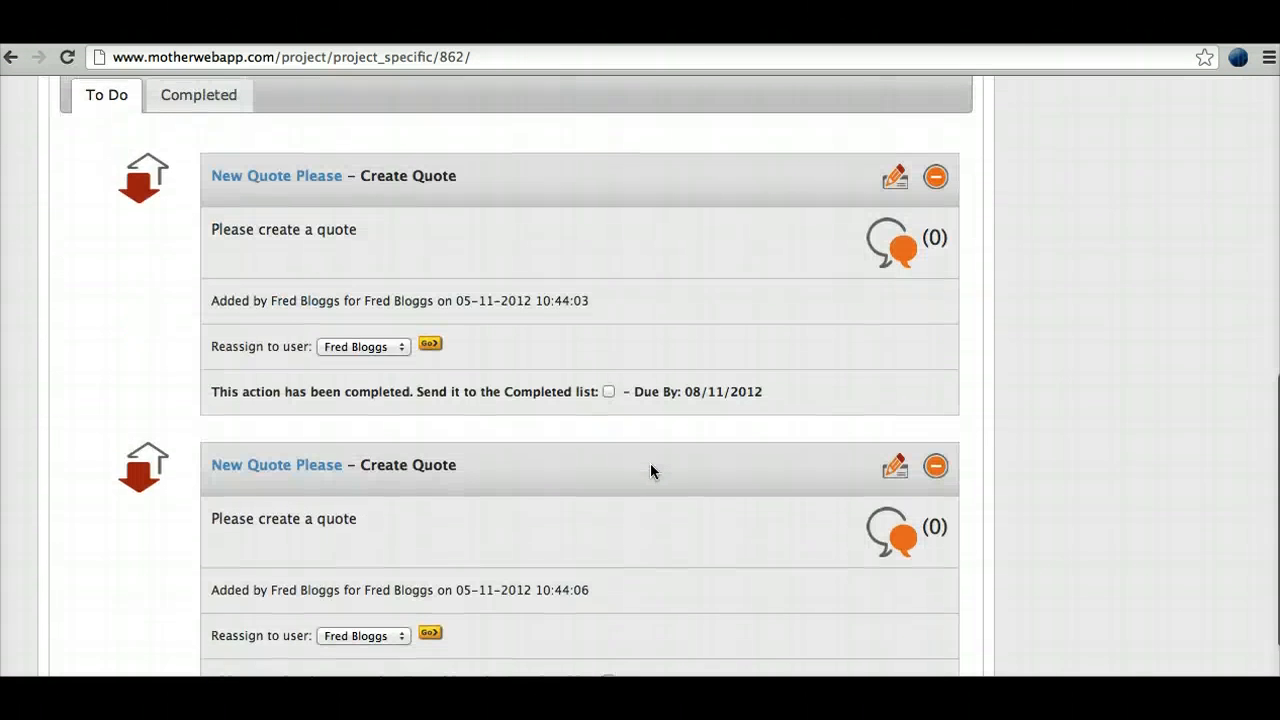
pyautogui.scroll(-4, 651, 465)
pyautogui.scroll(4, 651, 465)
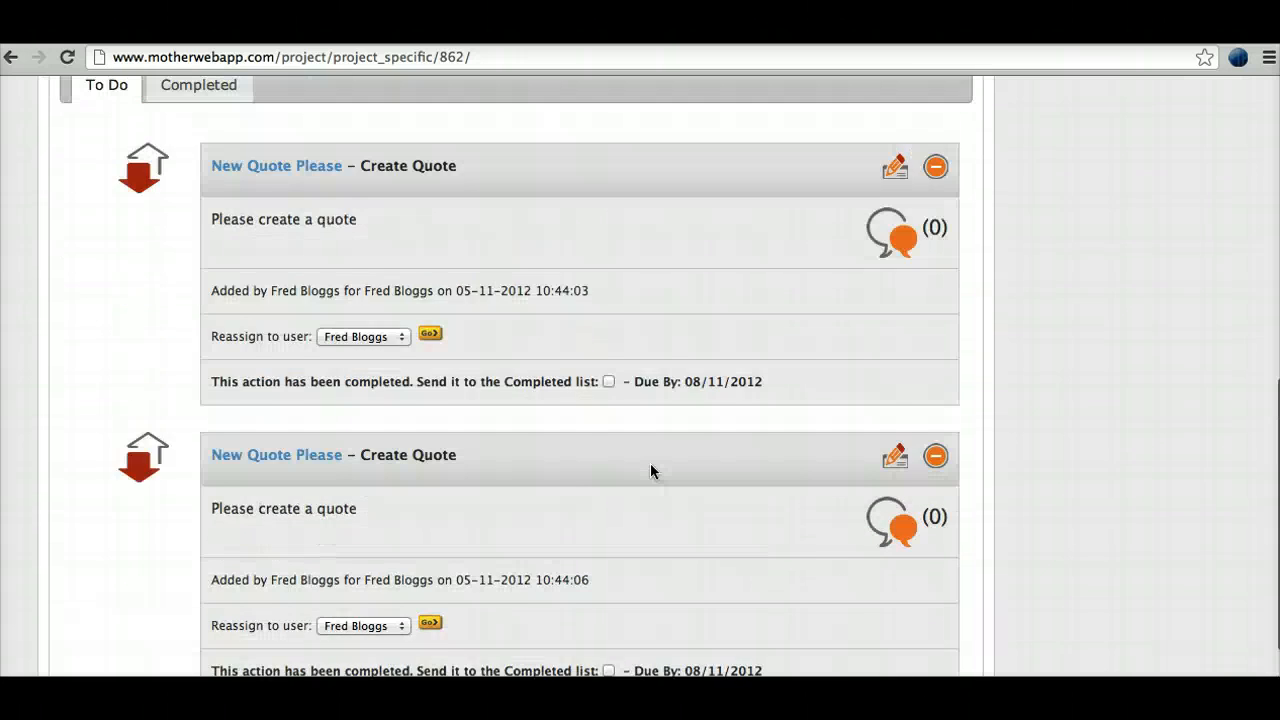
pyautogui.scroll(3, 650, 471)
pyautogui.scroll(-1, 650, 471)
pyautogui.scroll(2, 650, 471)
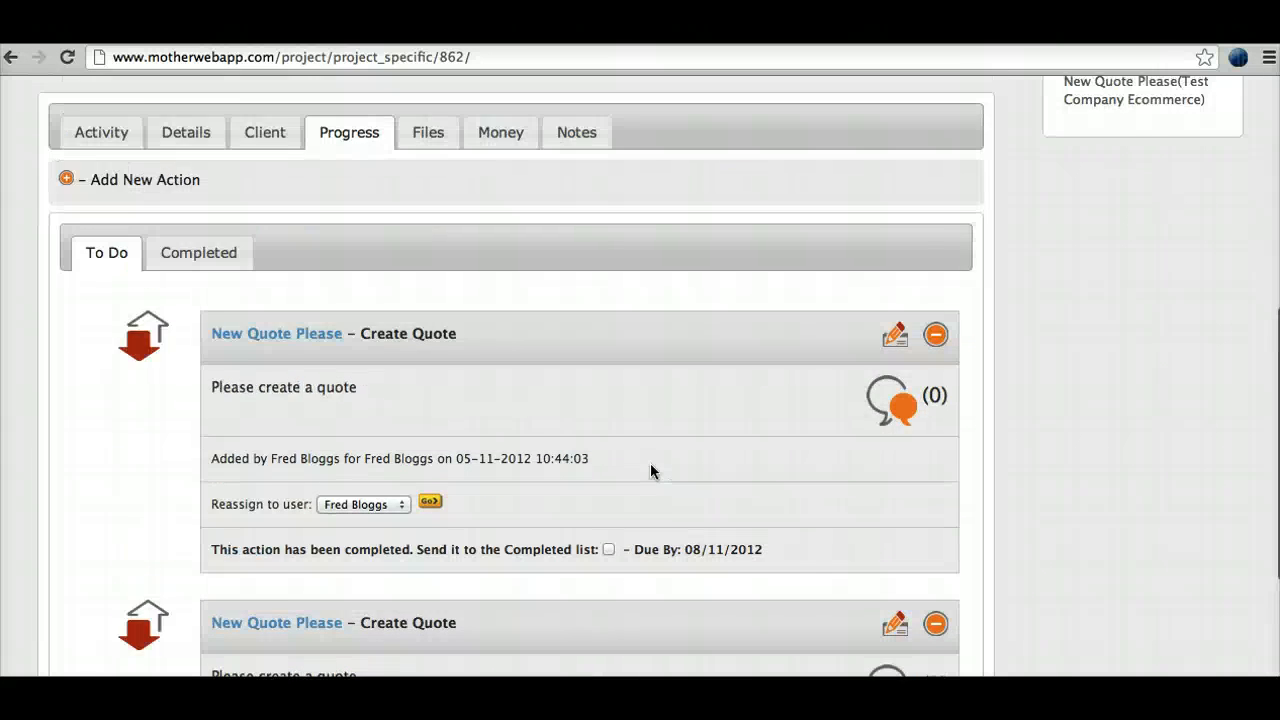
pyautogui.scroll(-5, 650, 471)
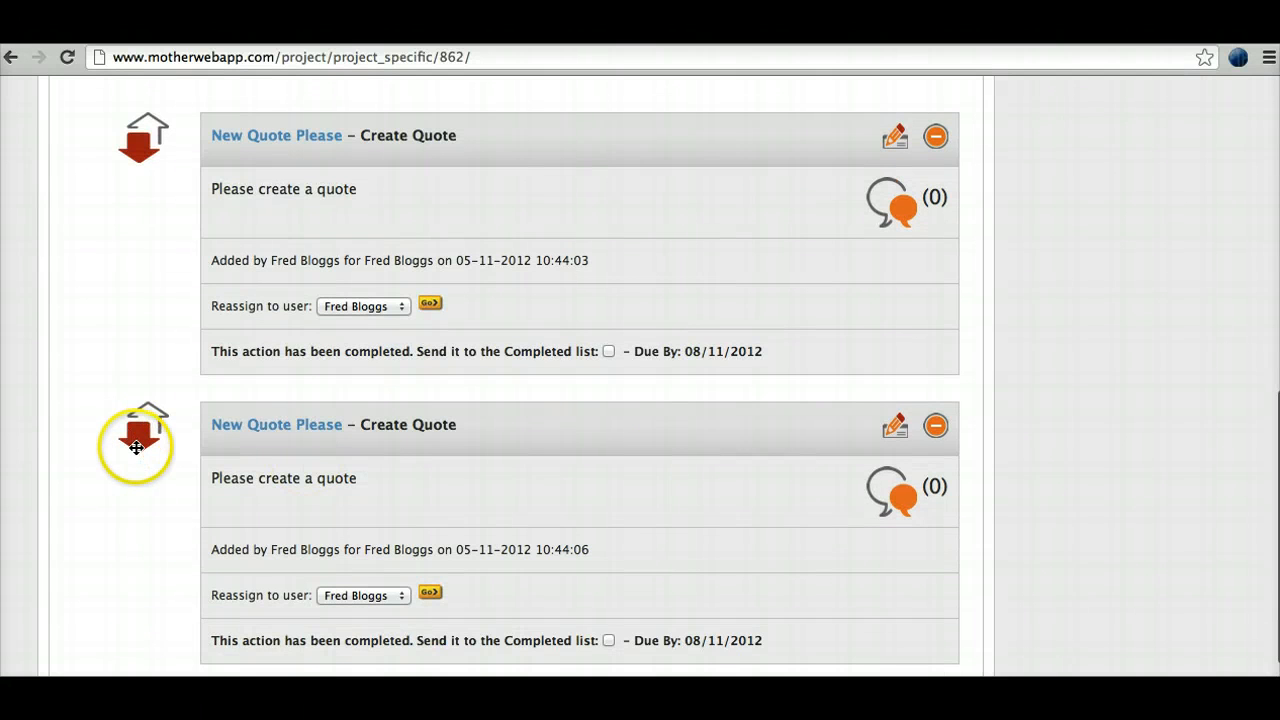
pyautogui.moveTo(136, 447); pyautogui.dragTo(116, 268)
pyautogui.click(123, 391)
pyautogui.scroll(-3, 123, 385)
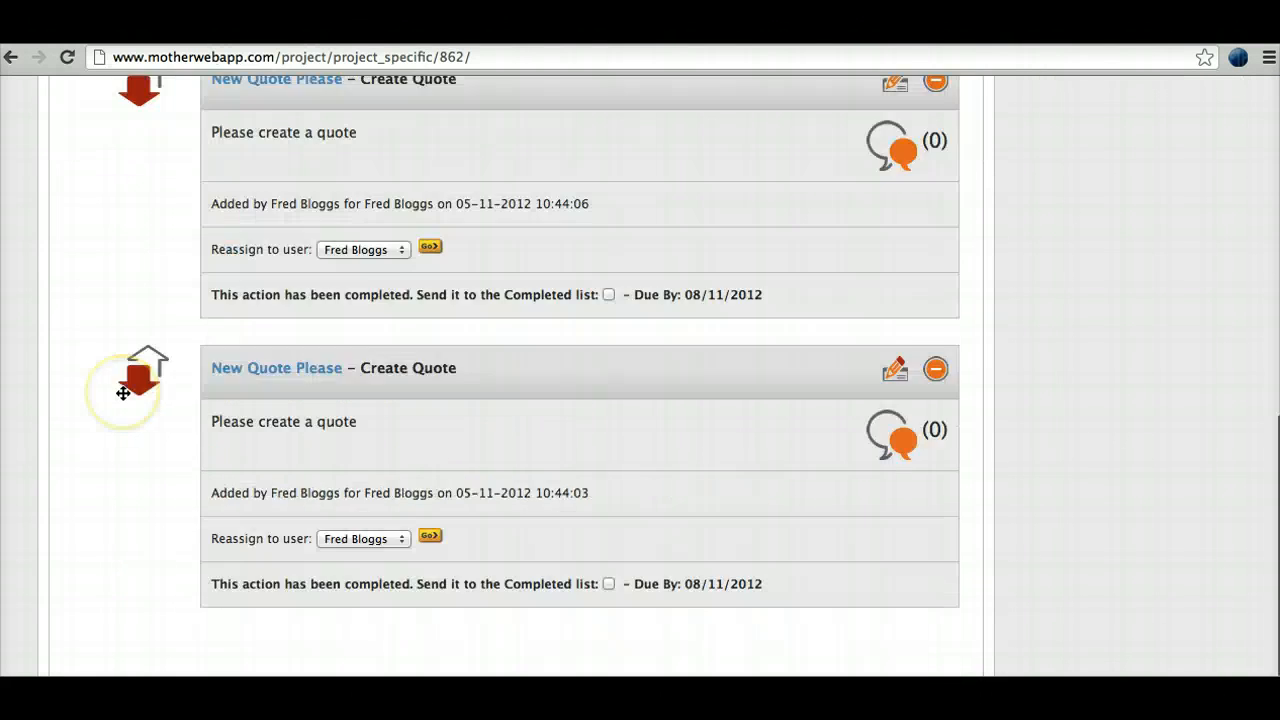
pyautogui.scroll(3, 123, 393)
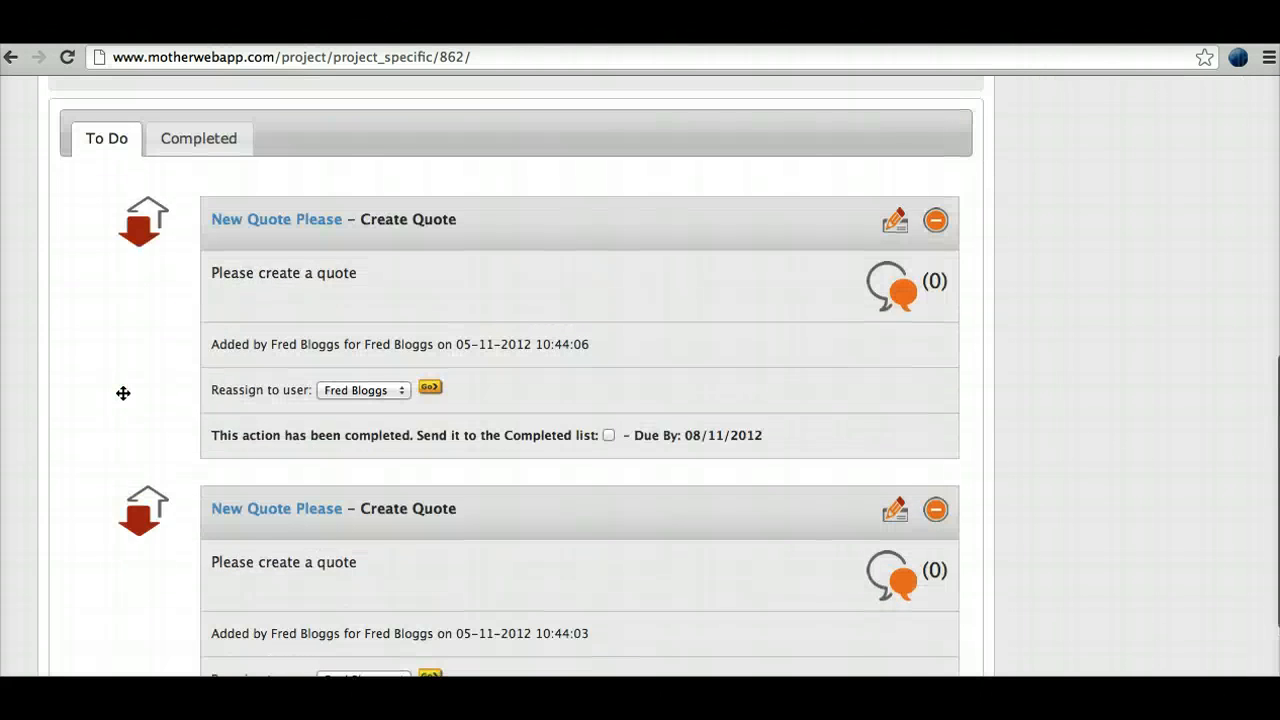
# View the project's Completed actions list and return to the To Do list.
pyautogui.scroll(3, 123, 393)
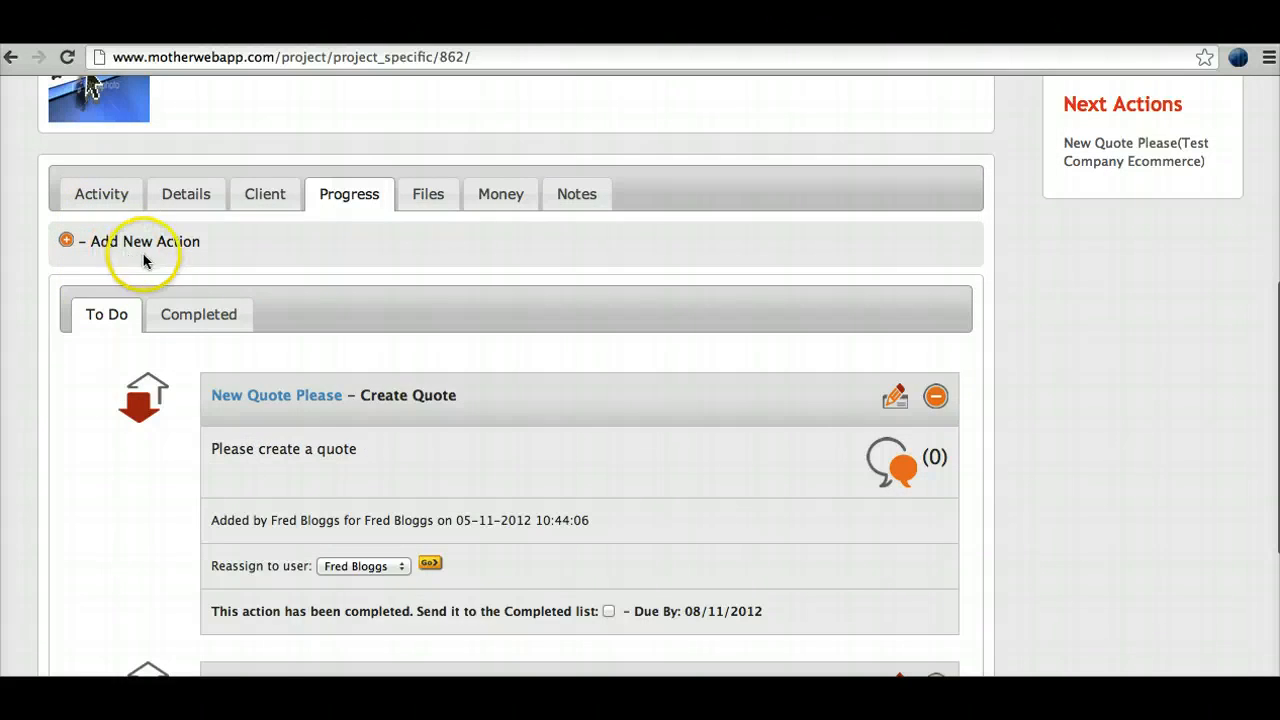
pyautogui.click(199, 314)
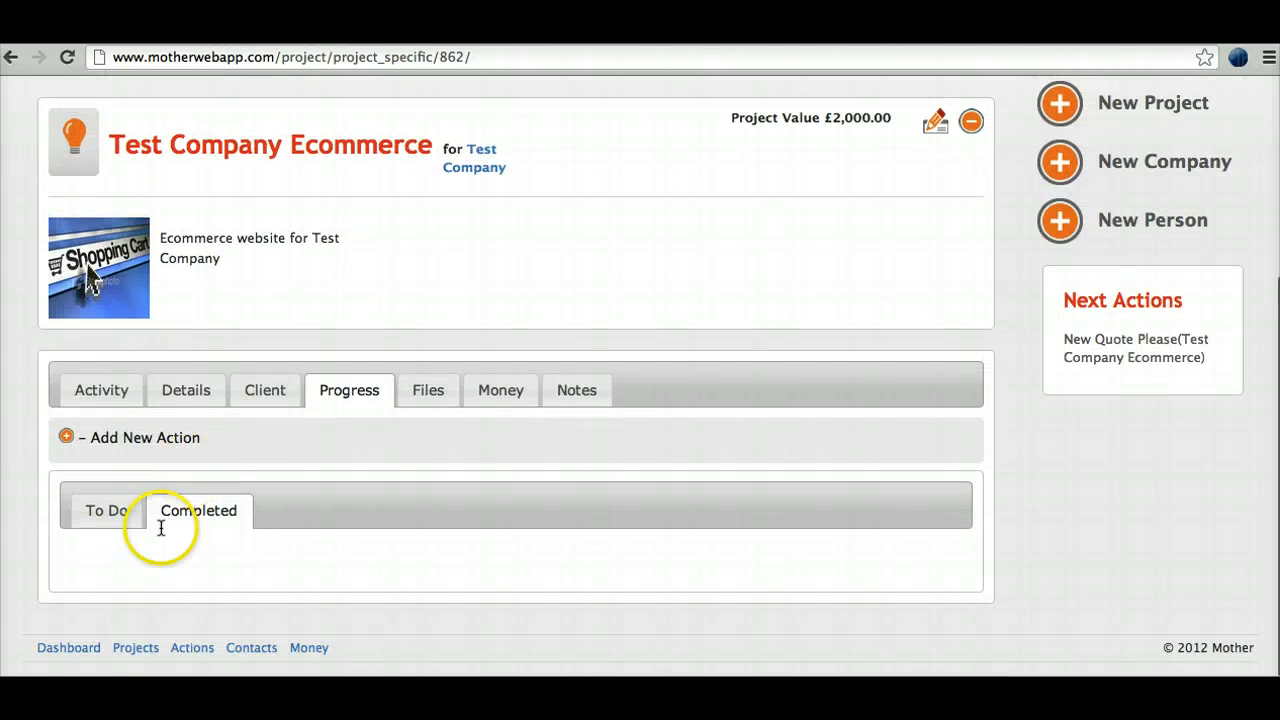
pyautogui.click(96, 522)
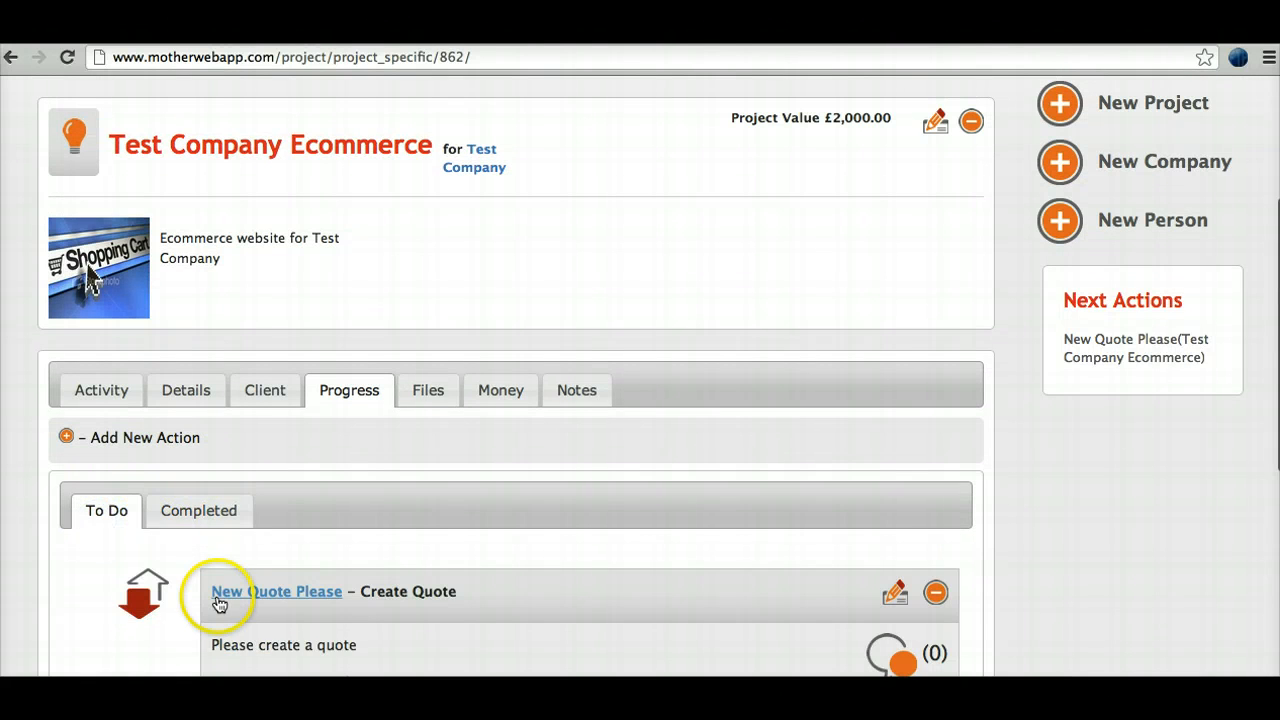
# Mark the first New Quote Please action in the To Do list as completed and view it in the Completed list.
pyautogui.scroll(-5, 219, 604)
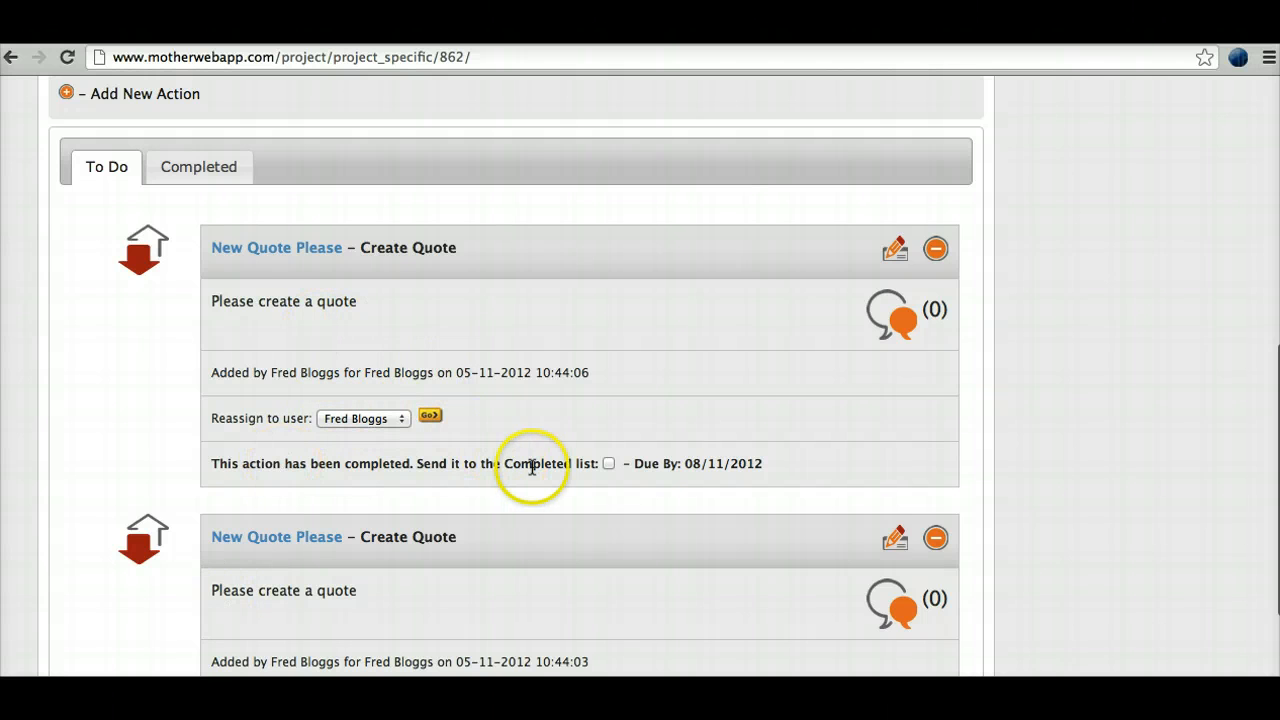
pyautogui.click(608, 464)
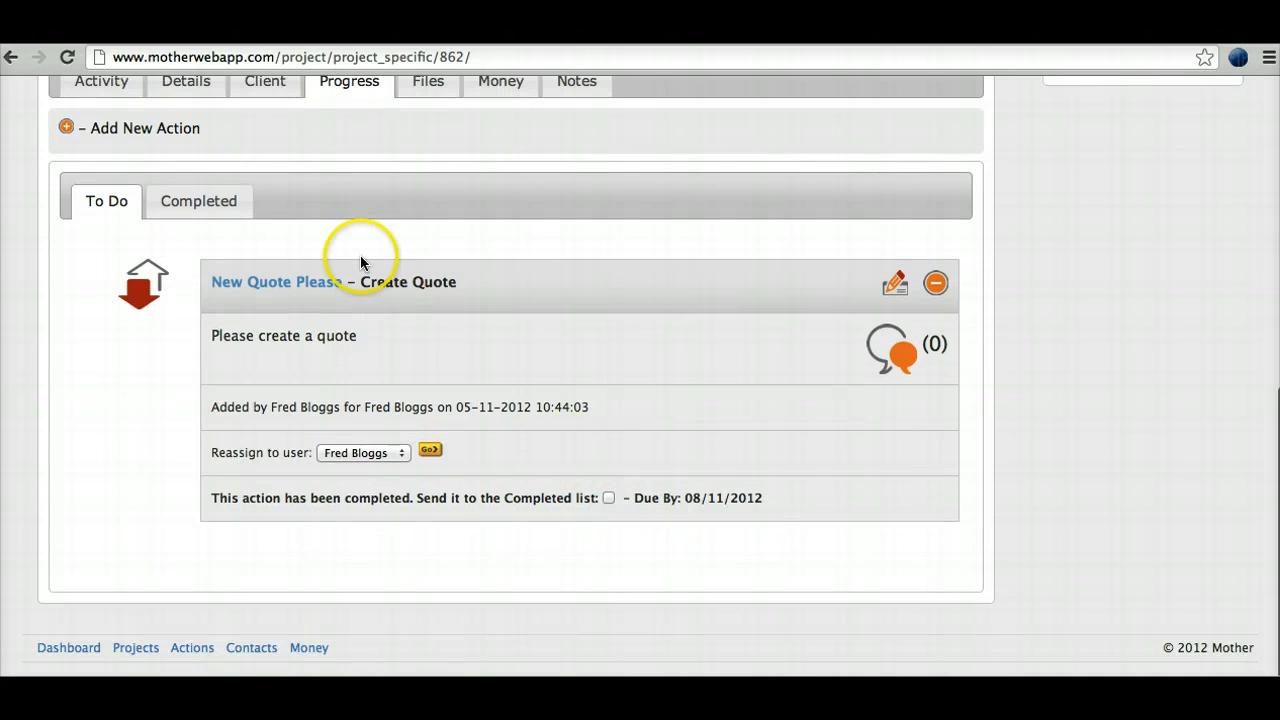
pyautogui.click(216, 201)
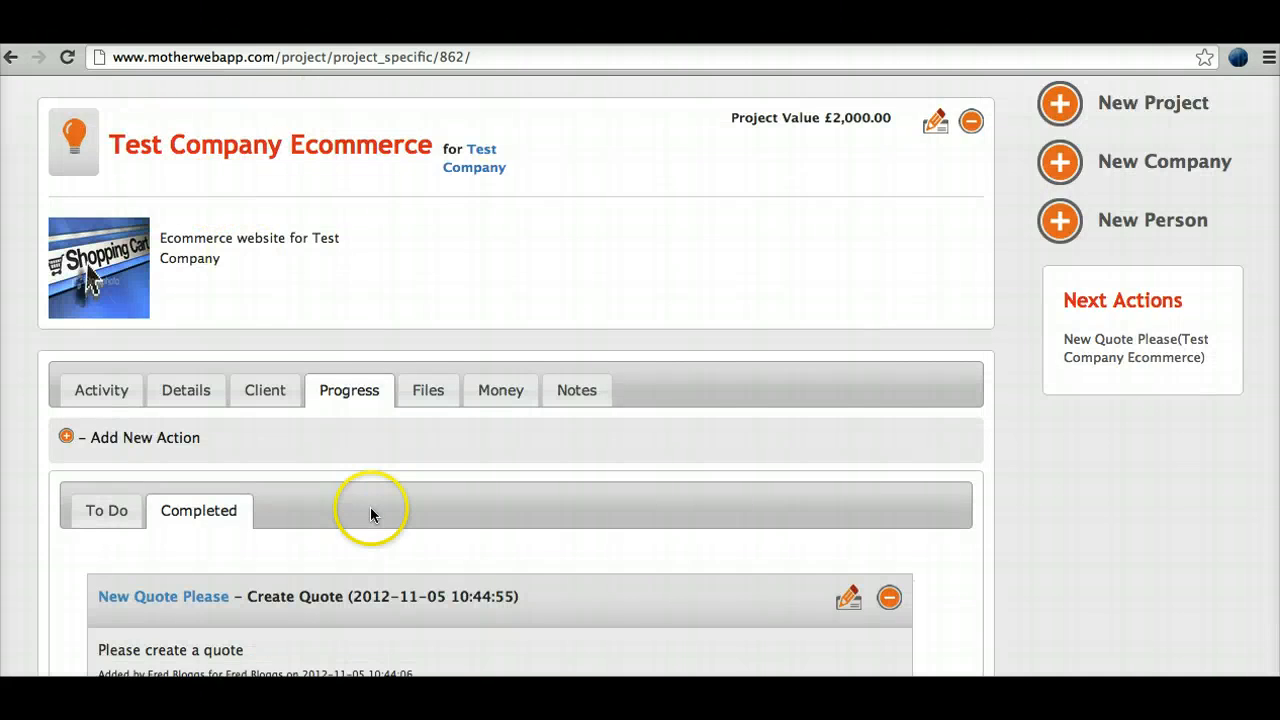
pyautogui.scroll(-2, 371, 514)
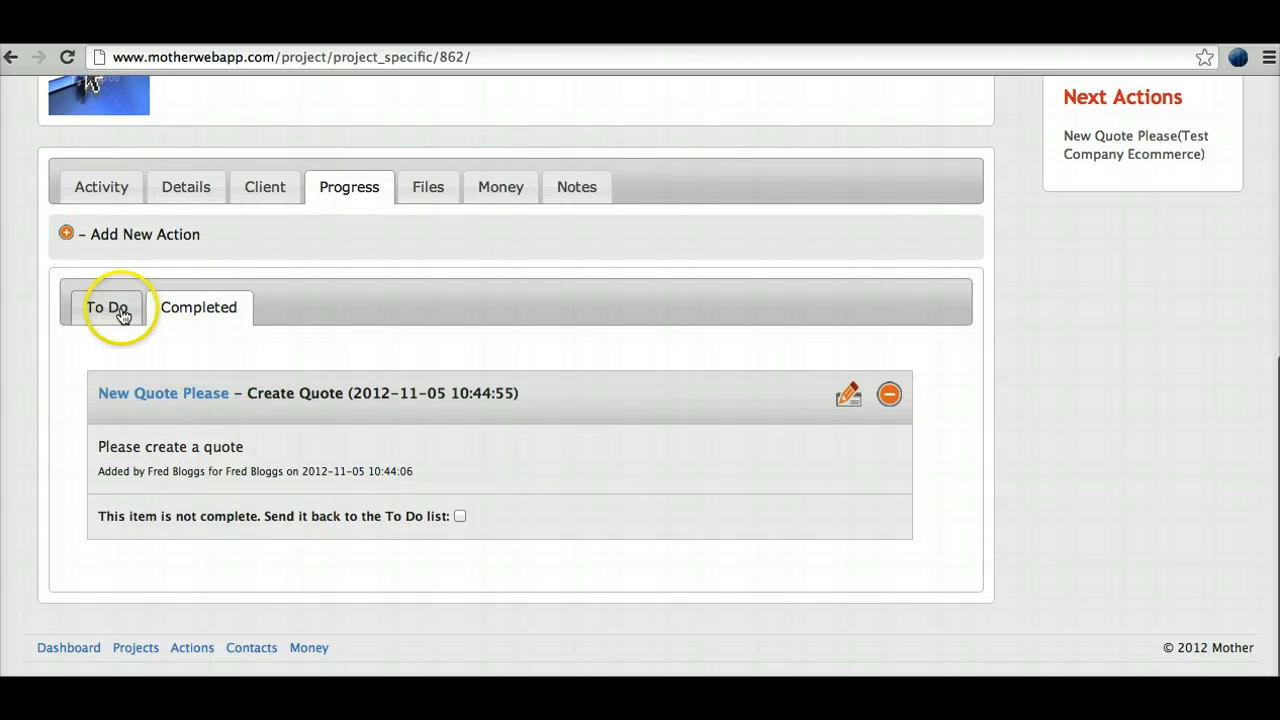
# Open the comments page of the remaining New Quote Please action in the To Do list.
pyautogui.click(110, 309)
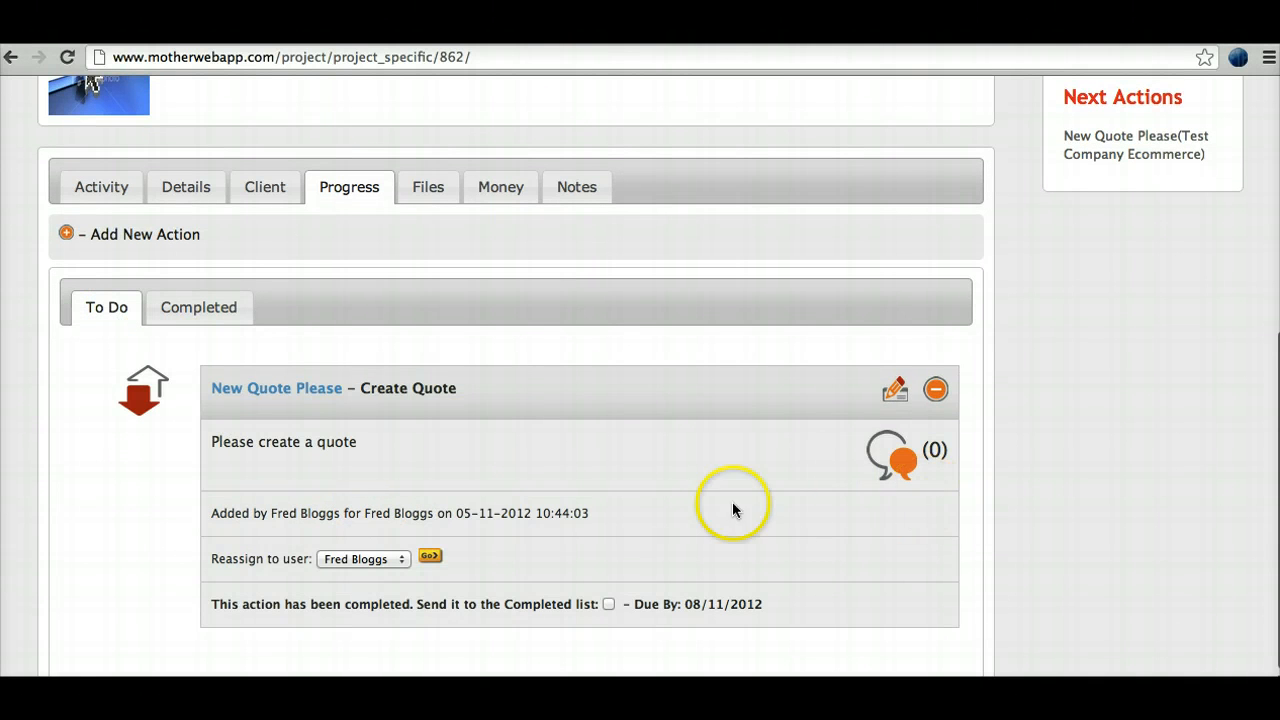
pyautogui.click(904, 466)
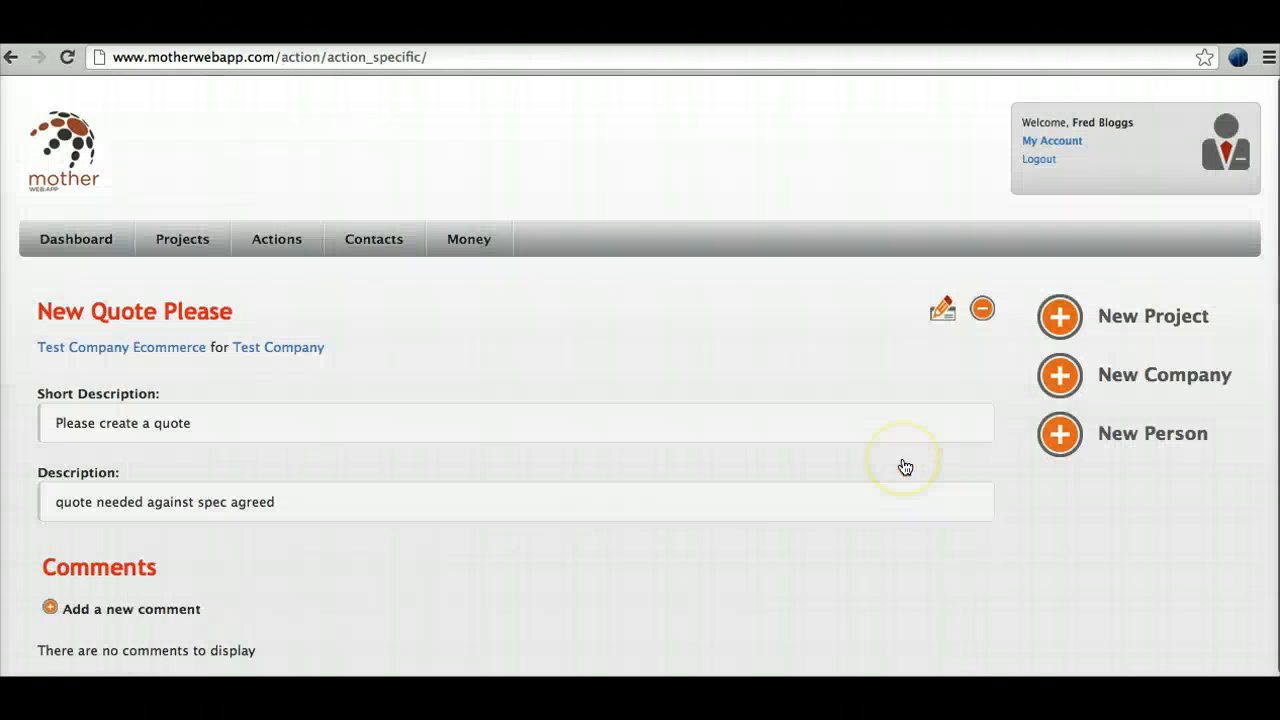
pyautogui.scroll(-2, 754, 507)
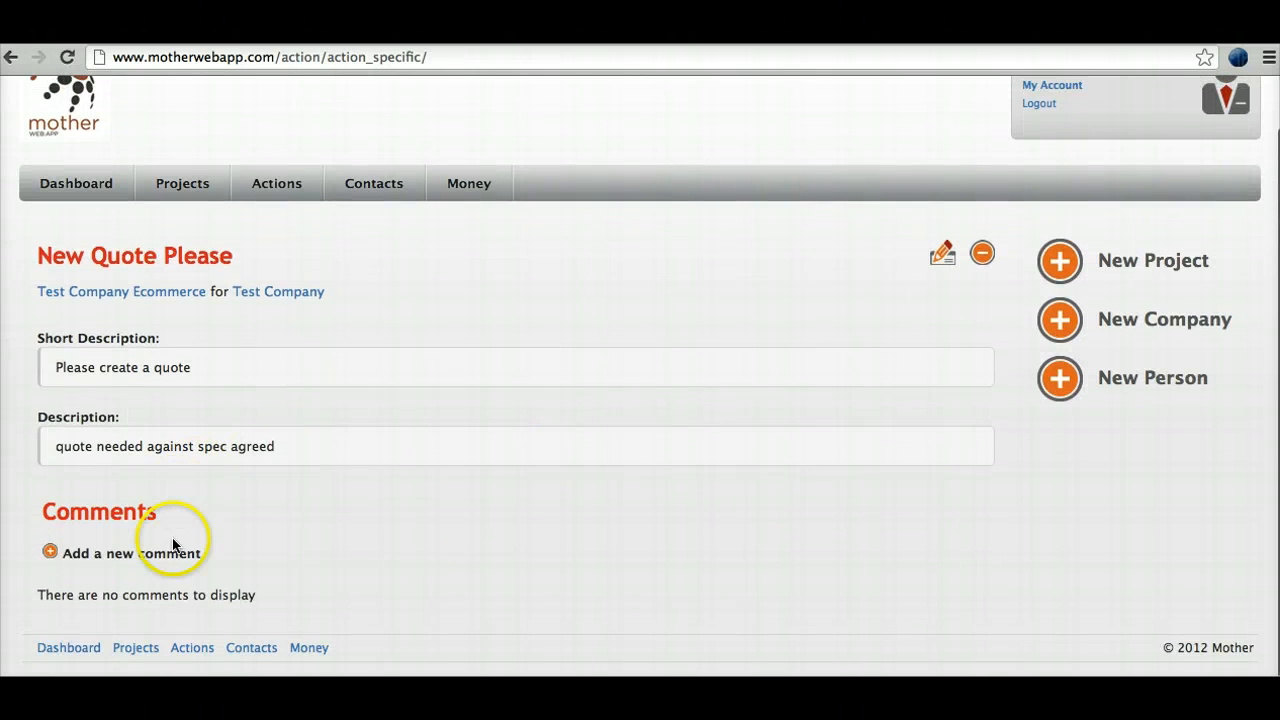
# Add the comment "More info needed" to the New Quote Please action without marking it as completed.
pyautogui.click(48, 551)
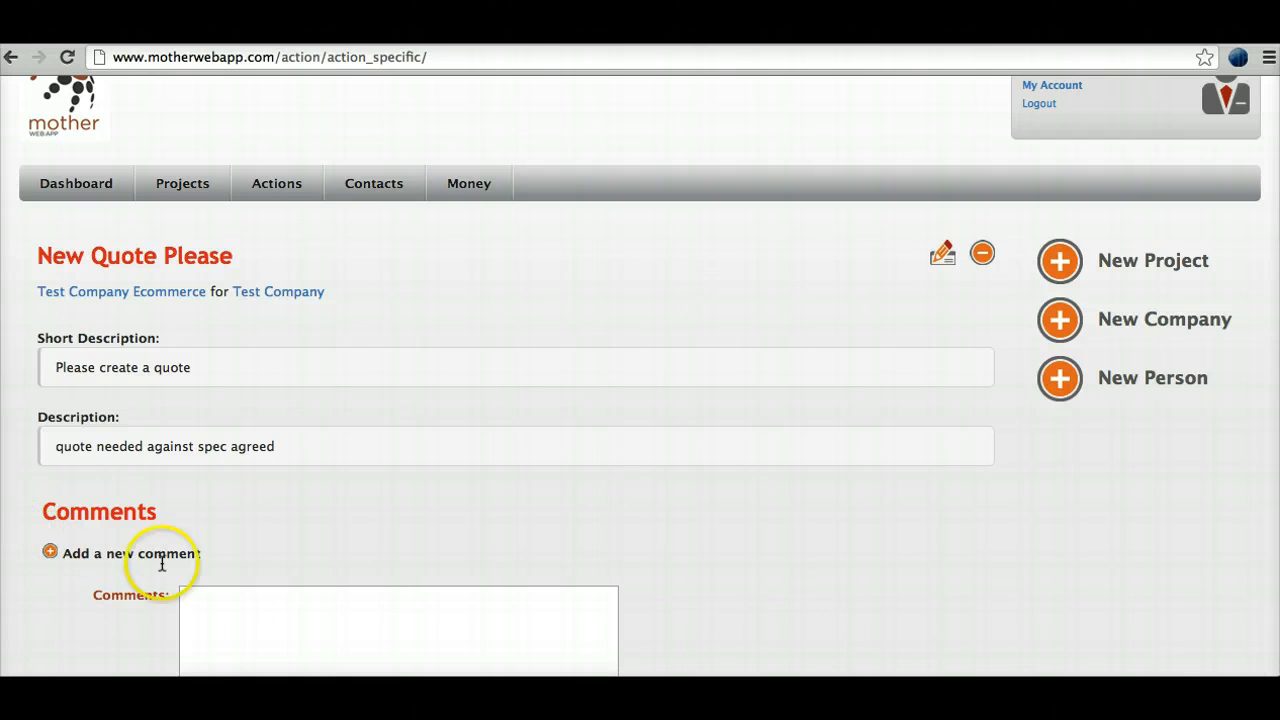
pyautogui.click(237, 605)
pyautogui.write('More')
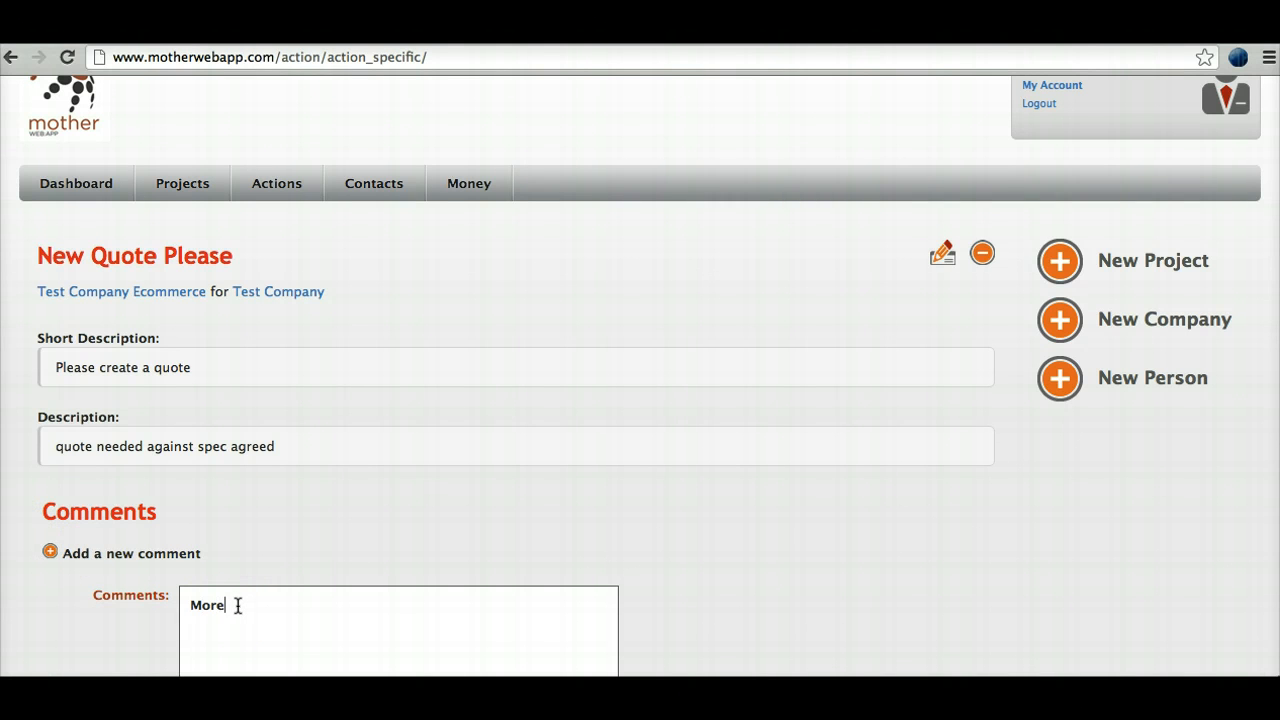
pyautogui.write(' info needed')
pyautogui.scroll(-3, 507, 550)
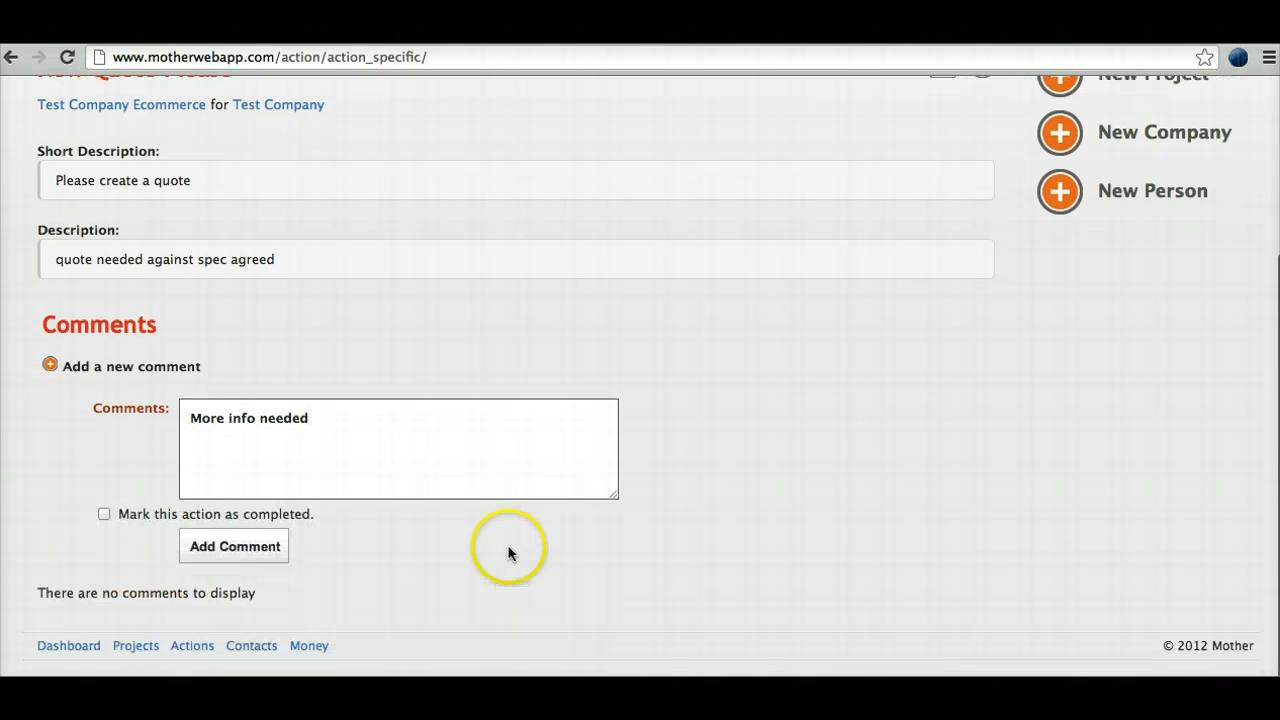
pyautogui.click(221, 550)
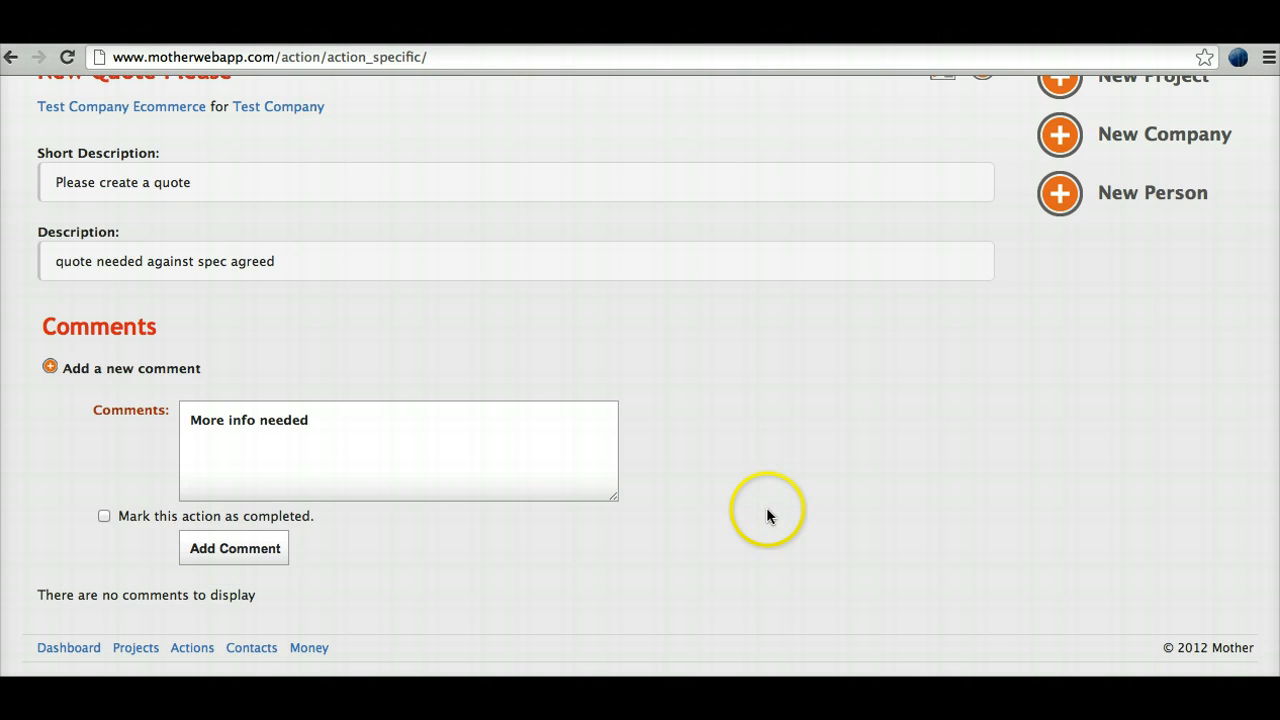
pyautogui.scroll(5, 766, 513)
pyautogui.scroll(-4, 766, 513)
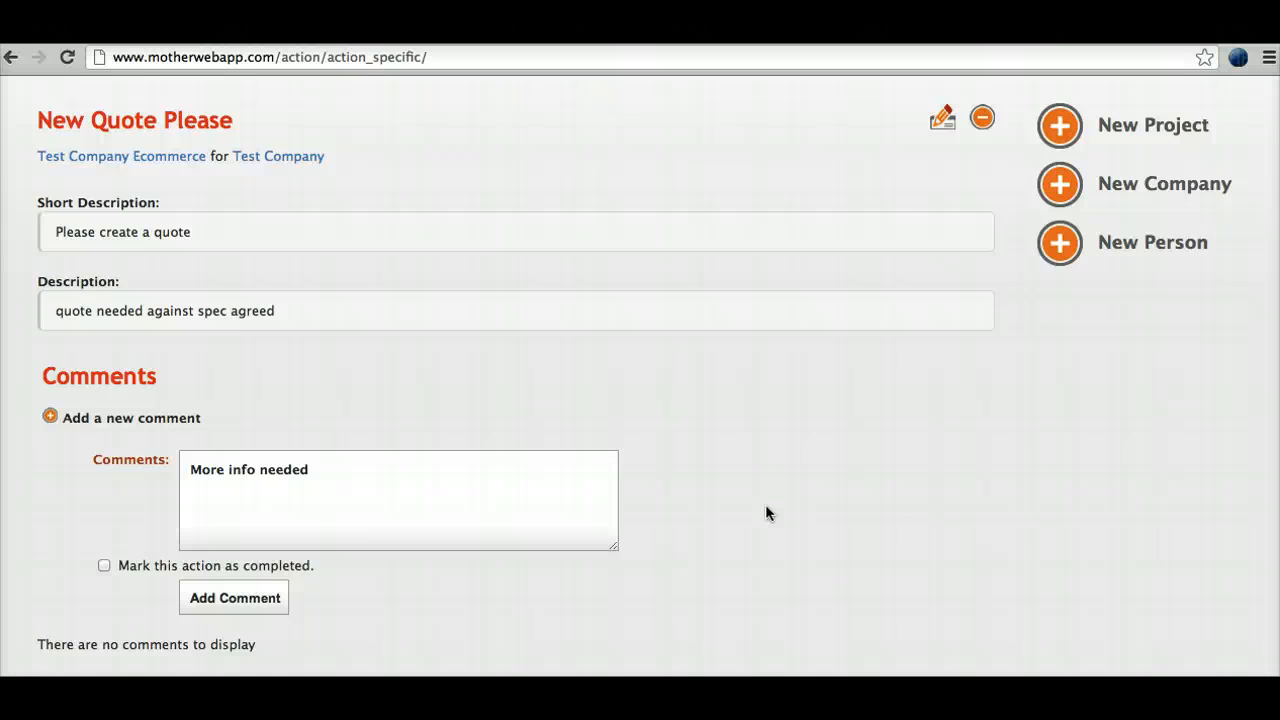
pyautogui.press('Return')
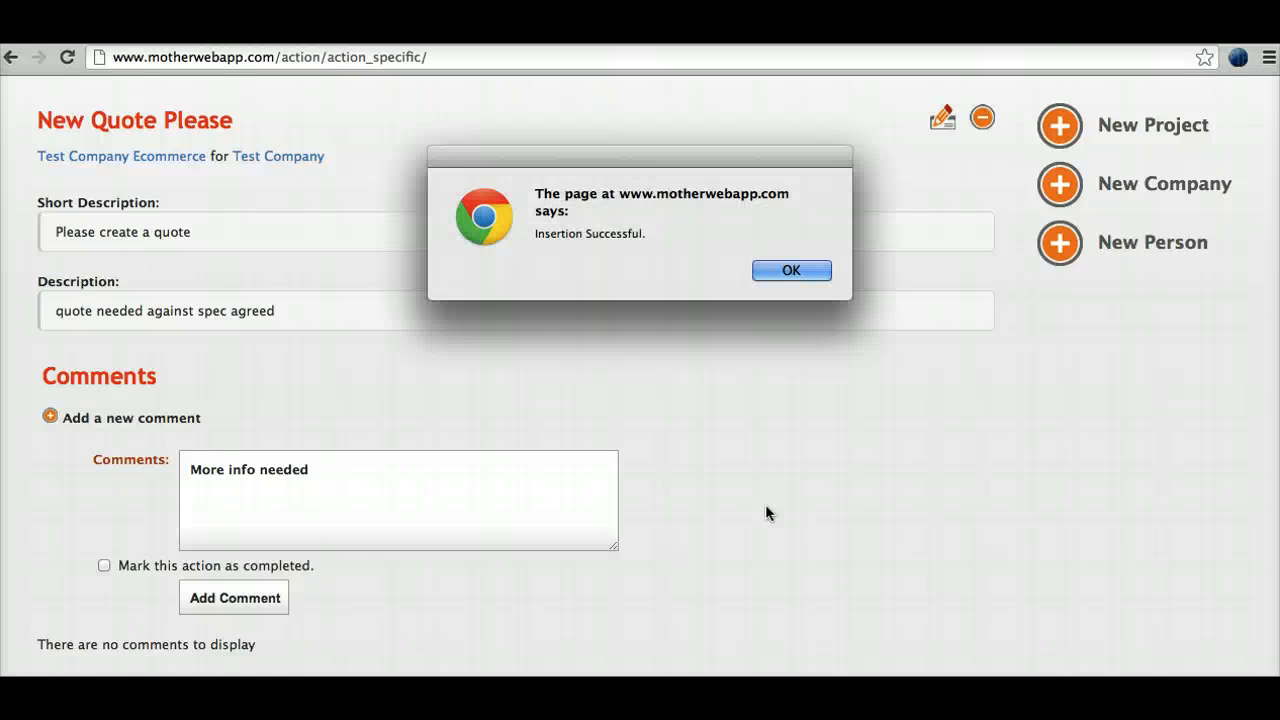
pyautogui.click(788, 271)
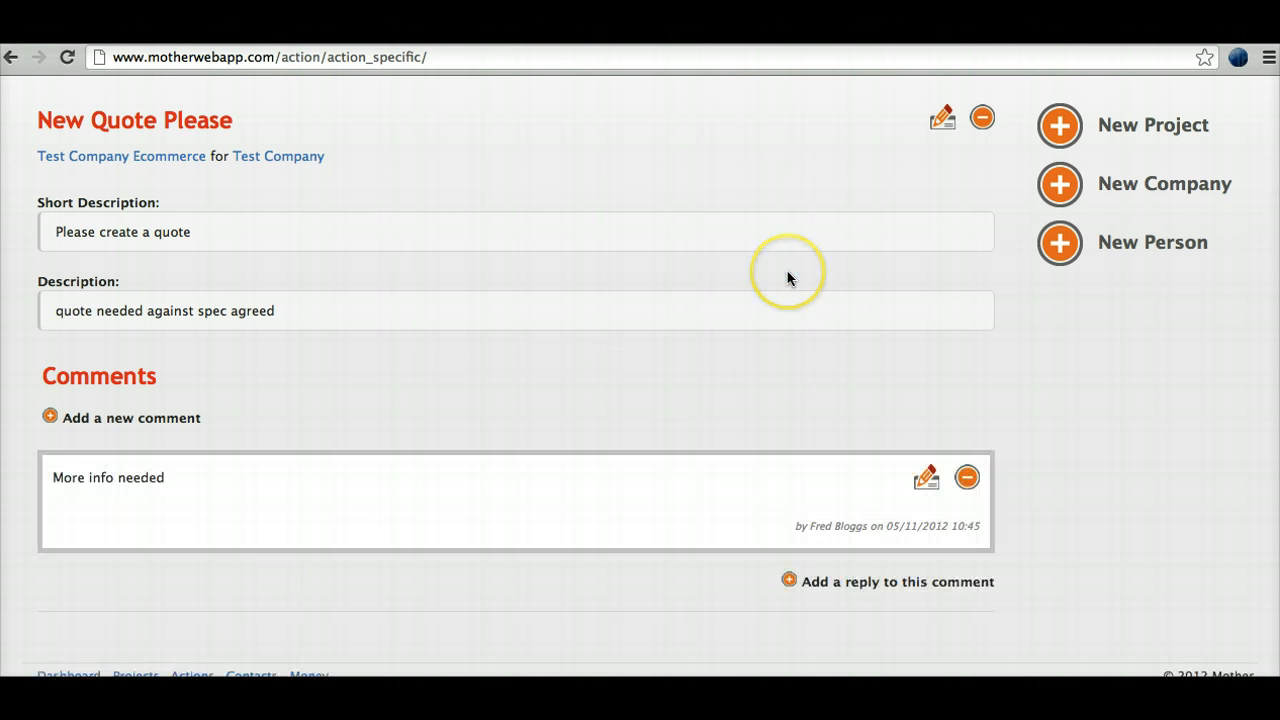